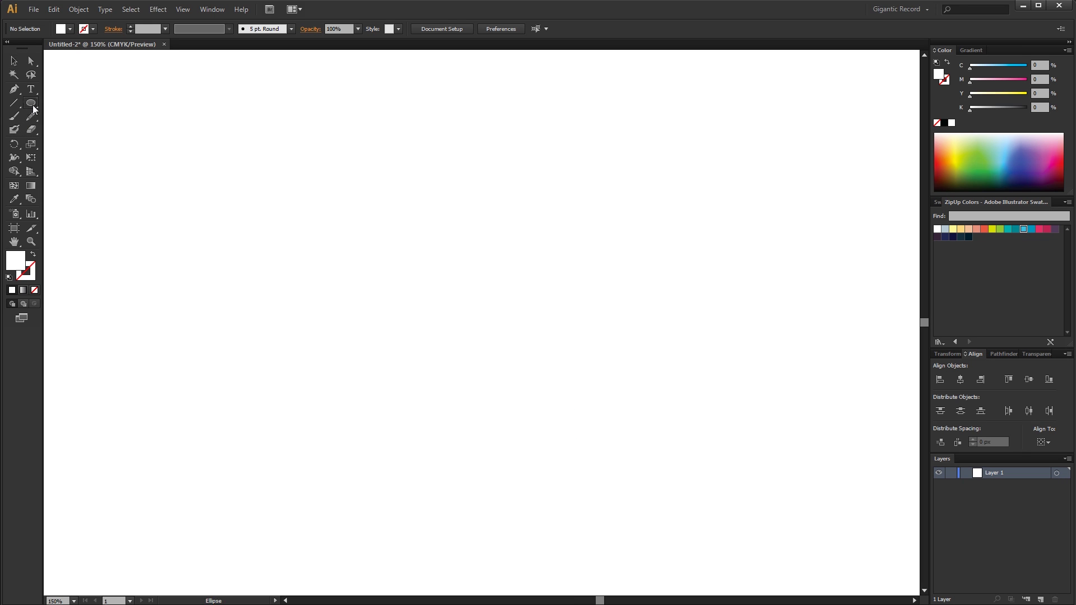
# Step: Draw a large rounded rectangle as the character's head, fill it with the dark navy swatch and position it on the canvas
pyautogui.moveTo(32, 106); pyautogui.dragTo(79, 114)
pyautogui.click(959, 237)
pyautogui.moveTo(457, 249); pyautogui.dragTo(606, 350)
pyautogui.press('v')
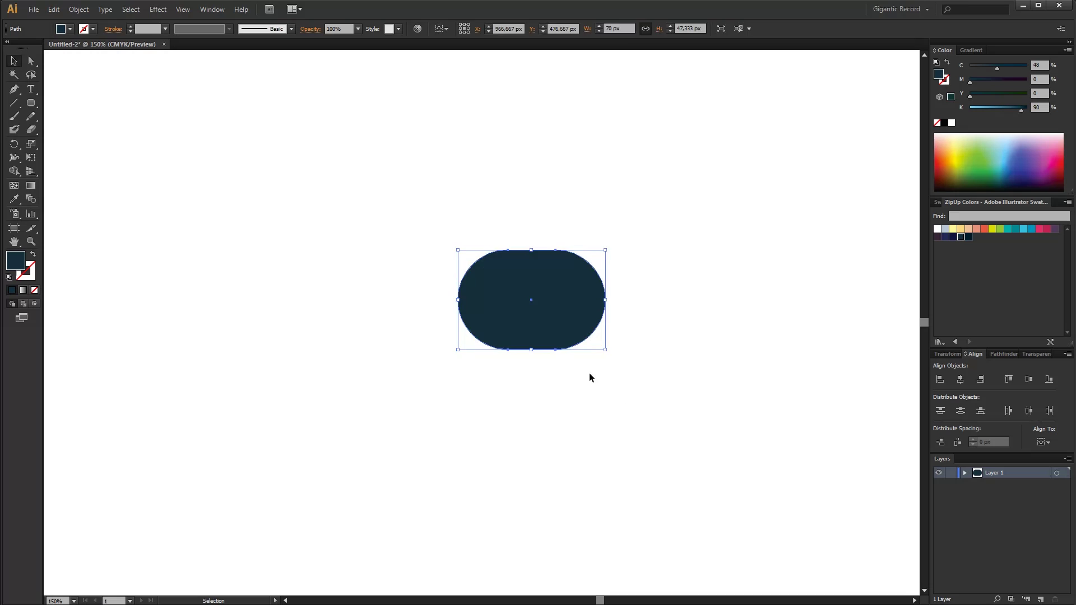
pyautogui.moveTo(543, 313); pyautogui.dragTo(515, 311)
pyautogui.click(622, 435)
pyautogui.click(399, 306)
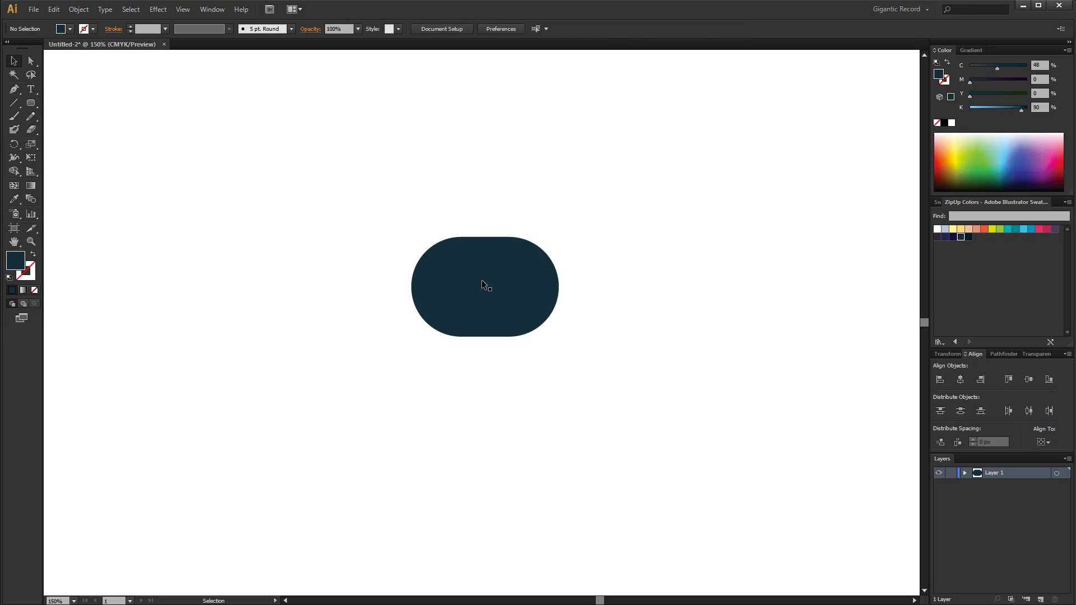
# Step: Draw a narrow horizontal rounded rectangle as the face opening, fill it with the peach swatch and place it on the head's upper right
pyautogui.moveTo(30, 103); pyautogui.dragTo(65, 115)
pyautogui.moveTo(463, 268); pyautogui.dragTo(524, 279)
pyautogui.click(968, 229)
pyautogui.press('v')
pyautogui.hotkey('ctrl', 'shift', 'a')
pyautogui.keyDown('shift'); pyautogui.moveTo(462, 294); pyautogui.dragTo(459, 296); pyautogui.keyUp('shift')
pyautogui.click(353, 349)
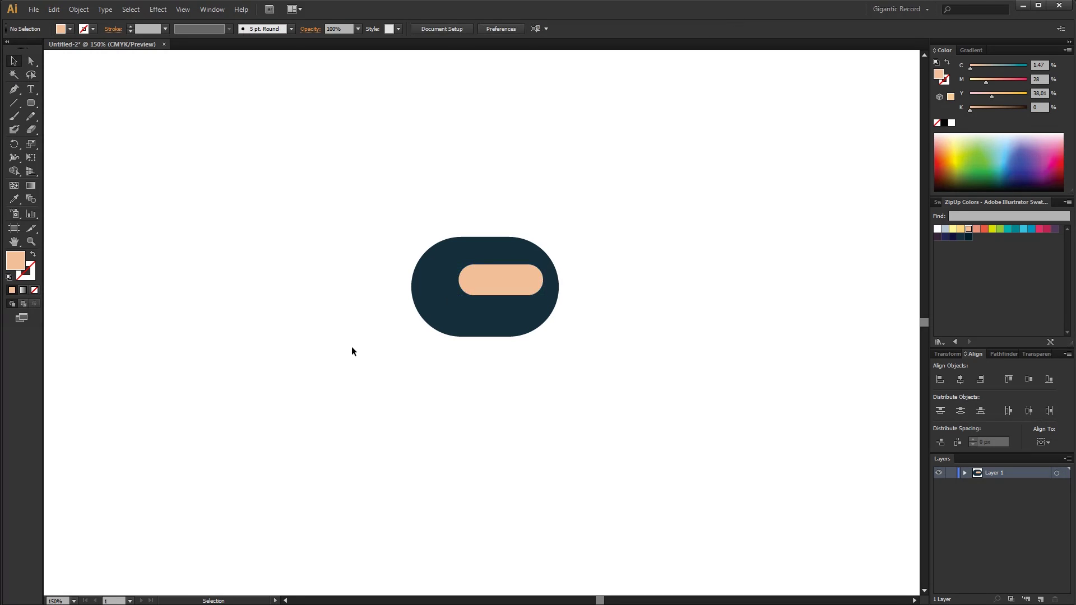
# Step: Draw a circle about 37 px in diameter over the face opening and fill it with dark navy
pyautogui.moveTo(29, 104); pyautogui.dragTo(73, 131)
pyautogui.keyDown('shift'); pyautogui.moveTo(493, 264); pyautogui.dragTo(524, 296); pyautogui.keyUp('shift')
pyautogui.click(959, 238)
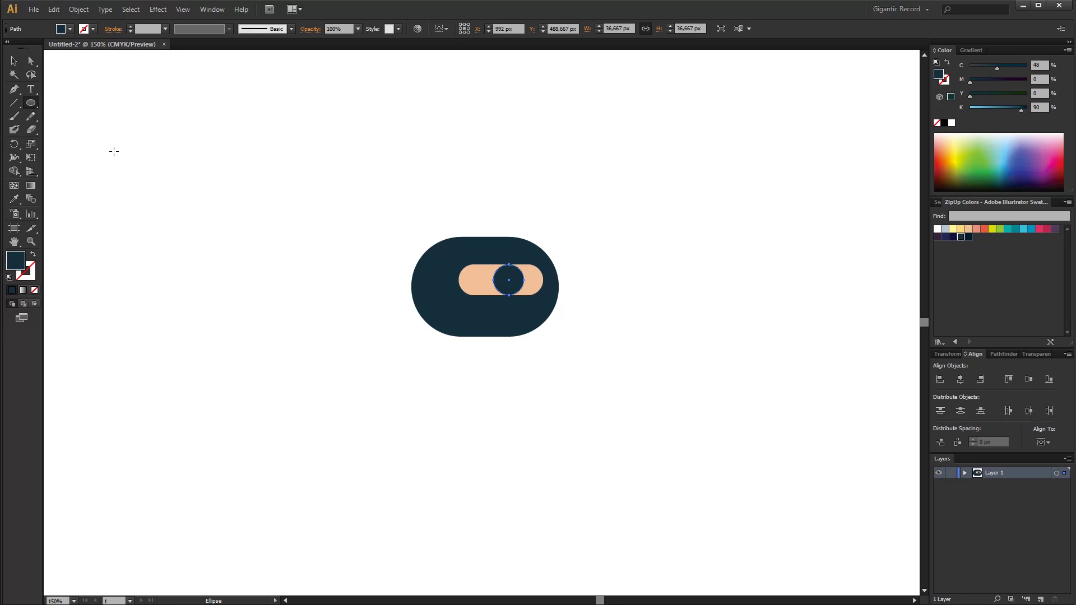
# Step: Shrink the navy circle into an eye and copy it so one eye sits at each end of the face opening
pyautogui.click(14, 61)
pyautogui.moveTo(525, 264)
pyautogui.keyDown('alt'); pyautogui.keyDown('shift'); pyautogui.mouseDown()
pyautogui.moveTo(474, 280)
pyautogui.moveTo(531, 282)
pyautogui.mouseUp(); pyautogui.keyUp('shift'); pyautogui.keyUp('alt')
pyautogui.click(581, 298)
pyautogui.hotkey('ctrl', 'shift', 'a')
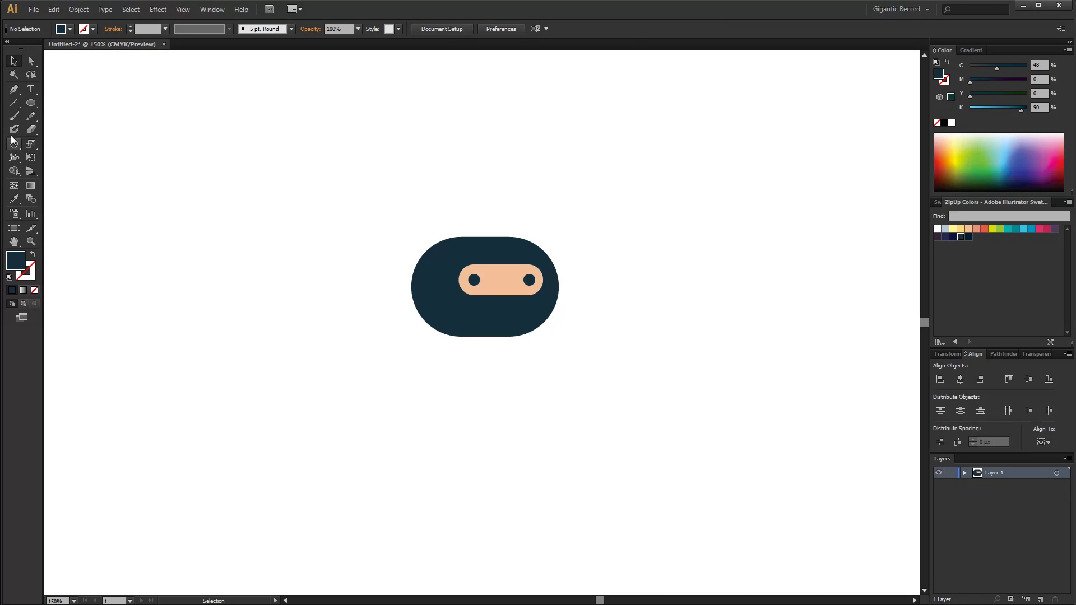
# Step: Draw a rounded rectangle nose about 34 × 44 px between the eyes, coloured from the salmon swatch with magenta set to 89%
pyautogui.moveTo(31, 103); pyautogui.dragTo(68, 113)
pyautogui.keyDown('alt'); pyautogui.moveTo(476, 224); pyautogui.dragTo(506, 294); pyautogui.keyUp('alt')
pyautogui.click(14, 60)
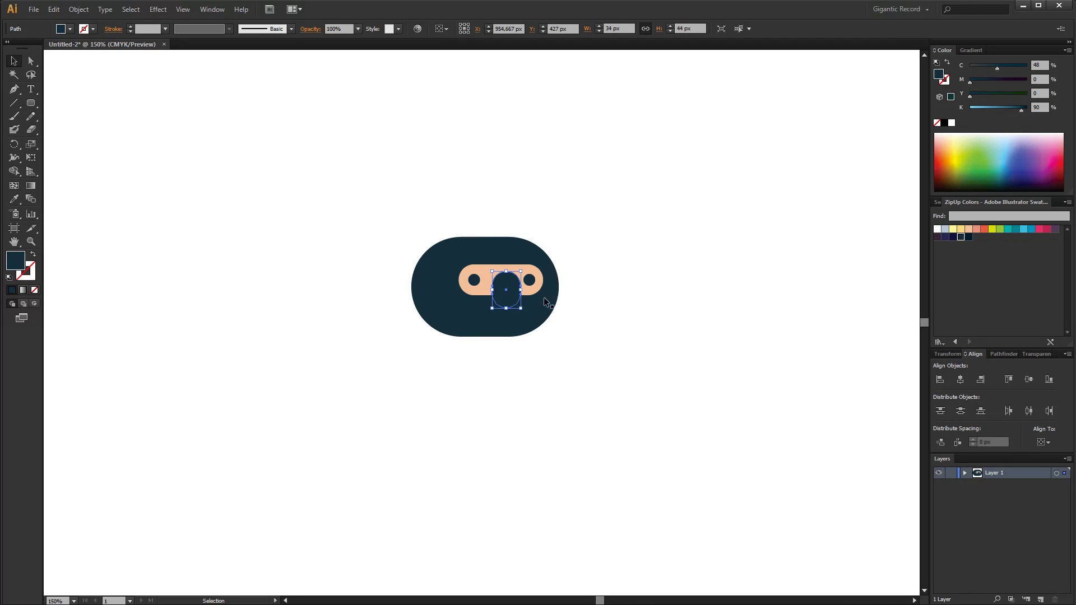
pyautogui.click(975, 229)
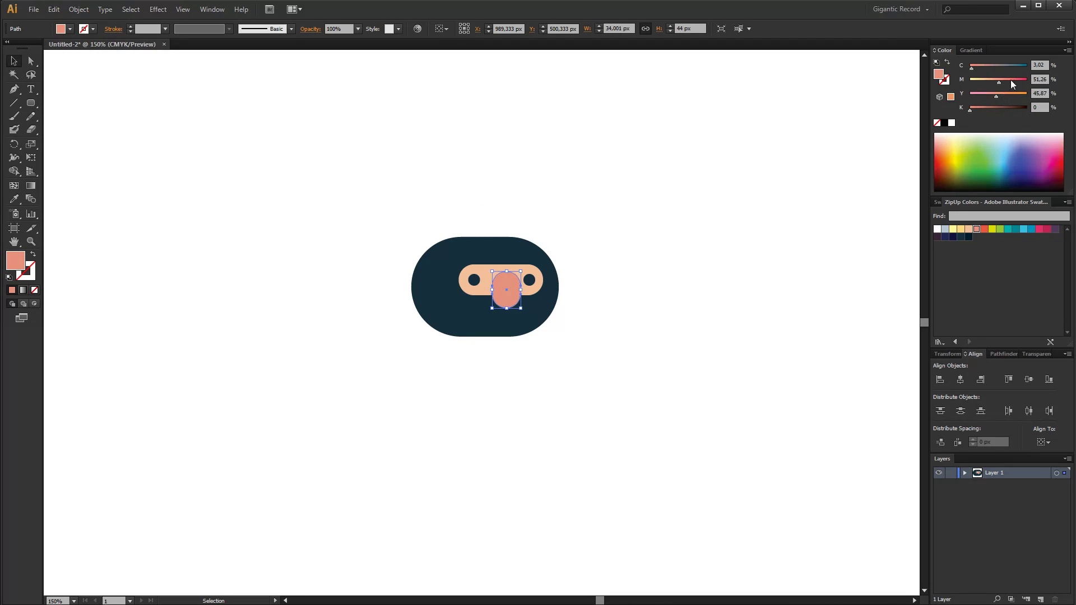
pyautogui.moveTo(1010, 80); pyautogui.dragTo(1020, 80)
pyautogui.click(737, 169)
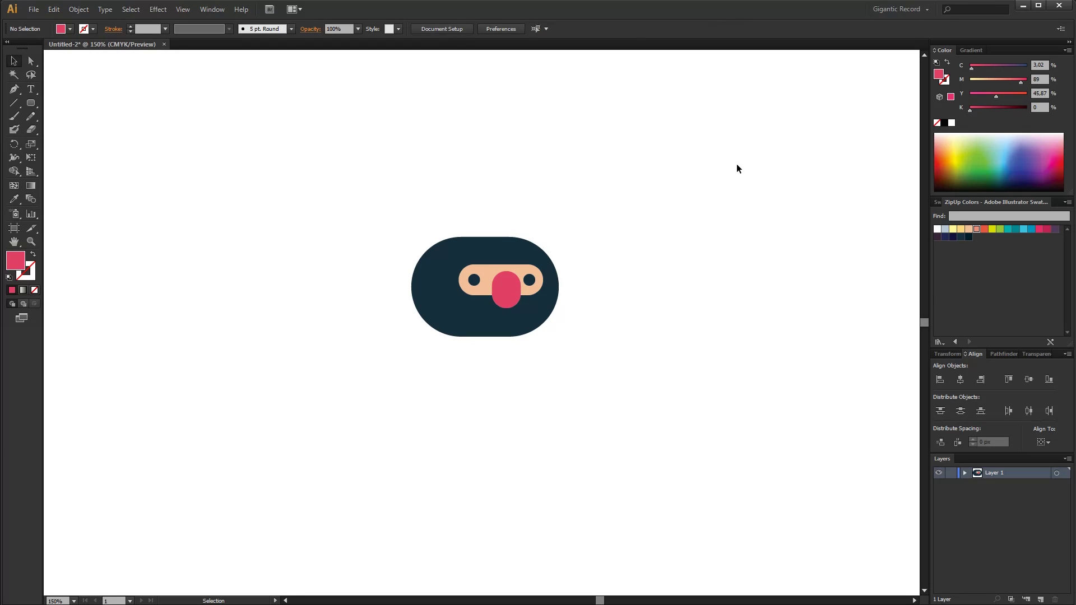
pyautogui.moveTo(517, 286); pyautogui.dragTo(515, 286)
pyautogui.click(599, 265)
# Step: Draw a rounded rectangle eyebrow about 28 × 13 px above the left eye and fill it with the light blue-gray swatch
pyautogui.click(33, 104)
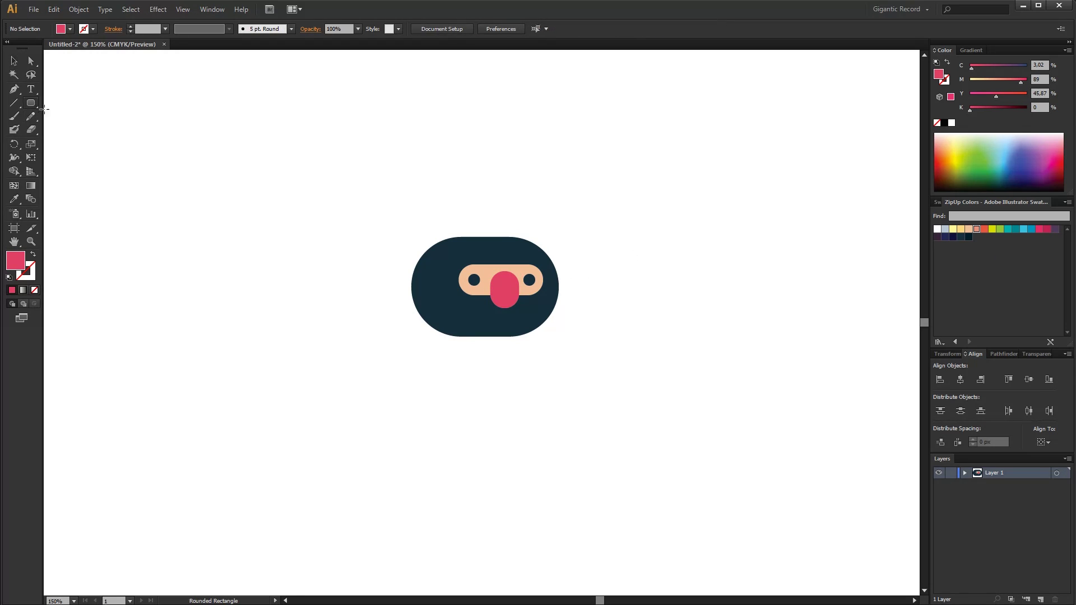
pyautogui.moveTo(422, 172)
pyautogui.mouseDown()
pyautogui.moveTo(447, 178)
pyautogui.moveTo(480, 267)
pyautogui.mouseUp()
pyautogui.click(945, 230)
pyautogui.press('v')
pyautogui.click(596, 241)
pyautogui.click(466, 268)
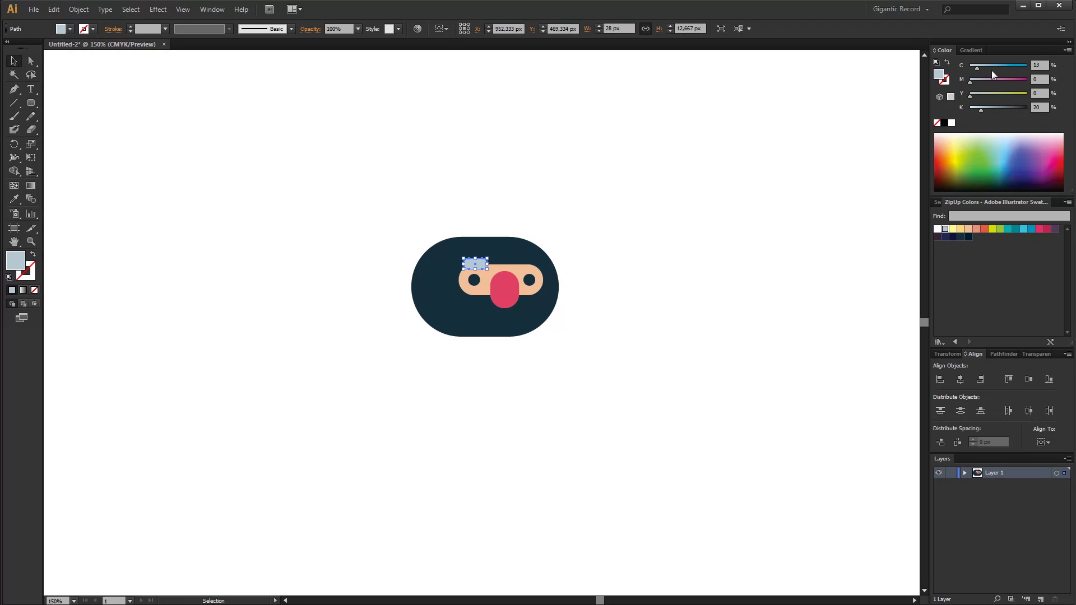
# Step: Set the eyebrow's fill to 41% cyan and 30% black, and copy it above the right eye
pyautogui.click(993, 67)
pyautogui.click(987, 110)
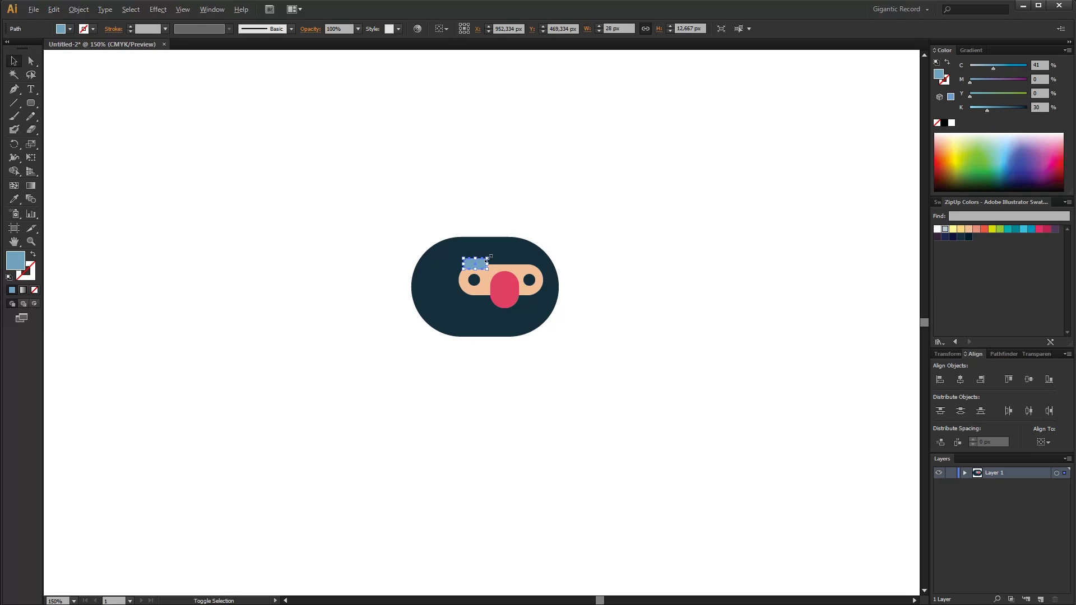
pyautogui.keyDown('alt'); pyautogui.keyDown('shift'); pyautogui.moveTo(488, 258); pyautogui.dragTo(529, 267); pyautogui.keyUp('shift'); pyautogui.keyUp('alt')
pyautogui.click(613, 291)
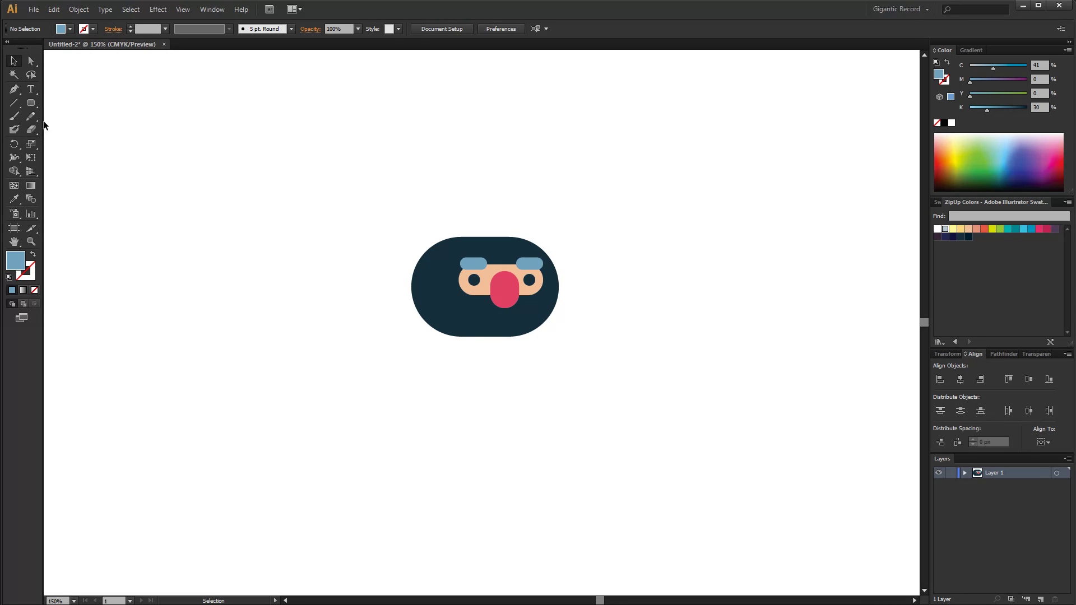
pyautogui.click(35, 104)
pyautogui.moveTo(254, 196); pyautogui.dragTo(656, 515)
pyautogui.hotkey('ctrl', 'z')
# Step: Set the rounded rectangle's corner radius to 30 px and draw one about 169 × 189 px at the canvas's upper left
pyautogui.click(647, 405)
pyautogui.doubleClick(713, 404)
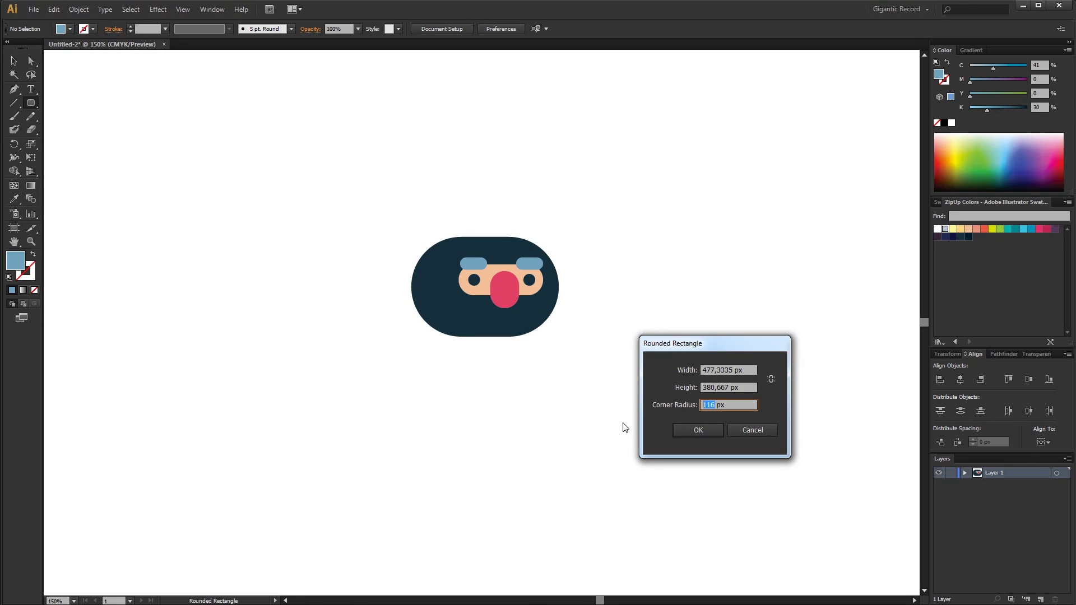
pyautogui.write('30')
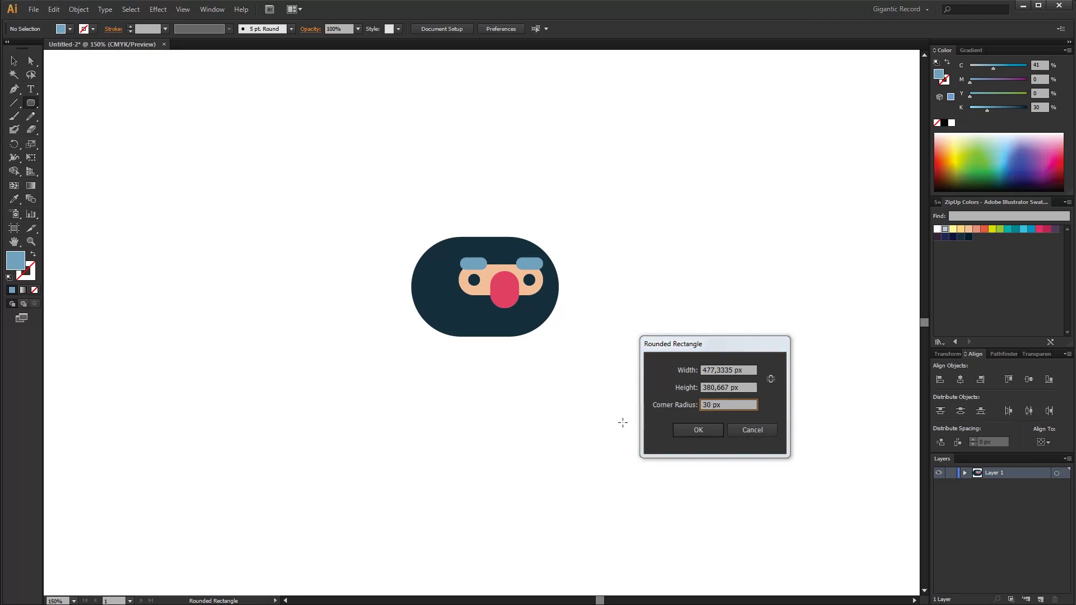
pyautogui.press('Return')
pyautogui.moveTo(129, 111); pyautogui.dragTo(272, 270)
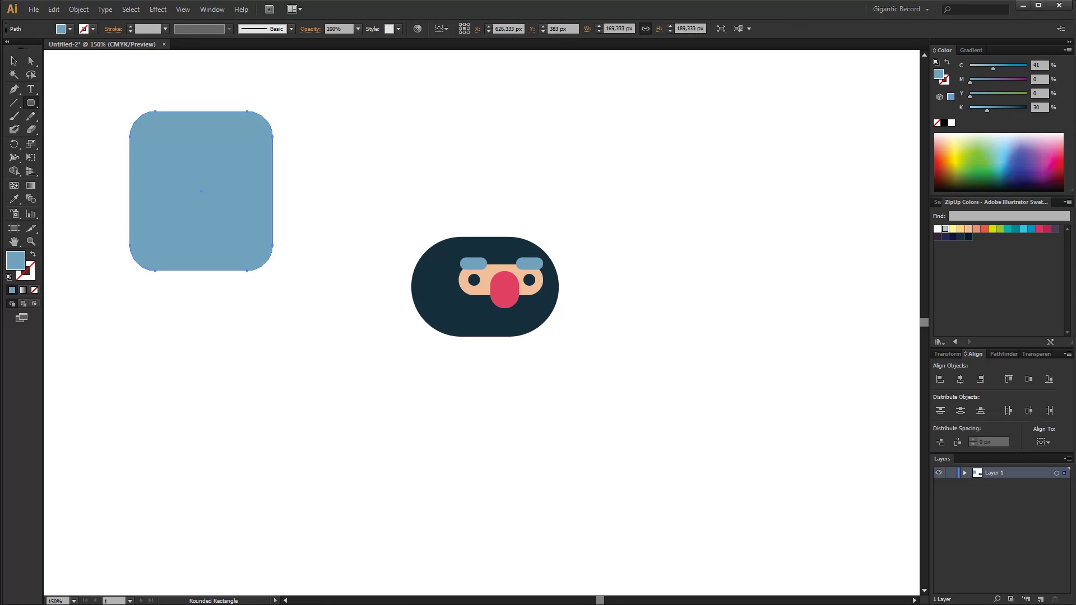
# Step: Fill the new rounded rectangle with the head's sampled navy and scale it down to about 104 × 116 px
pyautogui.click(15, 199)
pyautogui.click(426, 269)
pyautogui.click(15, 64)
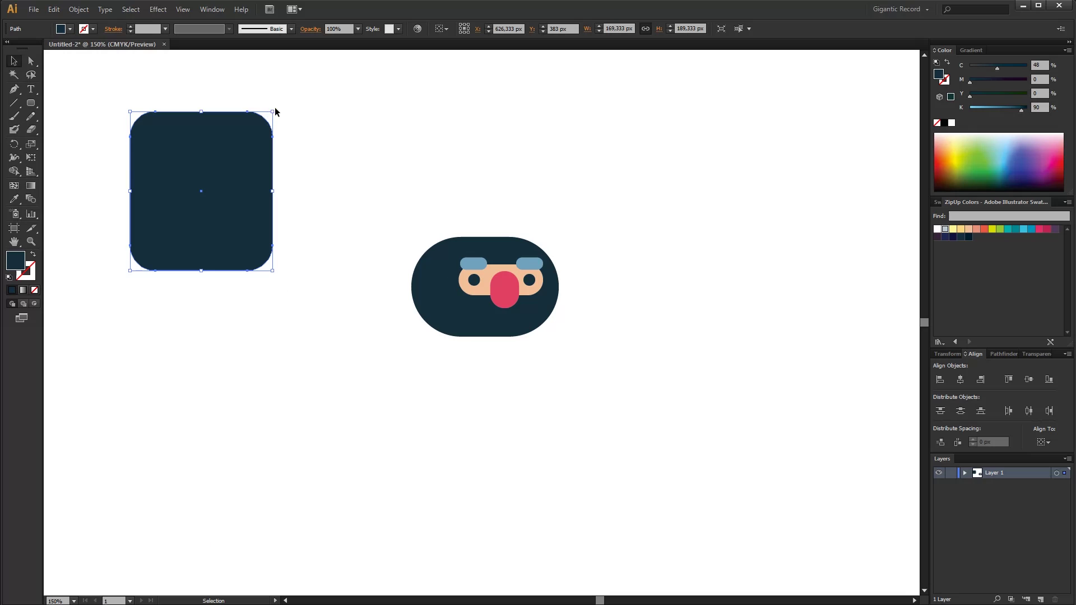
pyautogui.keyDown('shift'); pyautogui.moveTo(273, 111); pyautogui.dragTo(263, 179); pyautogui.keyUp('shift')
# Step: Move the navy rounded rectangle under the face as the lower jaw and send it to the back
pyautogui.moveTo(214, 226); pyautogui.dragTo(540, 314)
pyautogui.rightClick(540, 315)
pyautogui.click(581, 476)
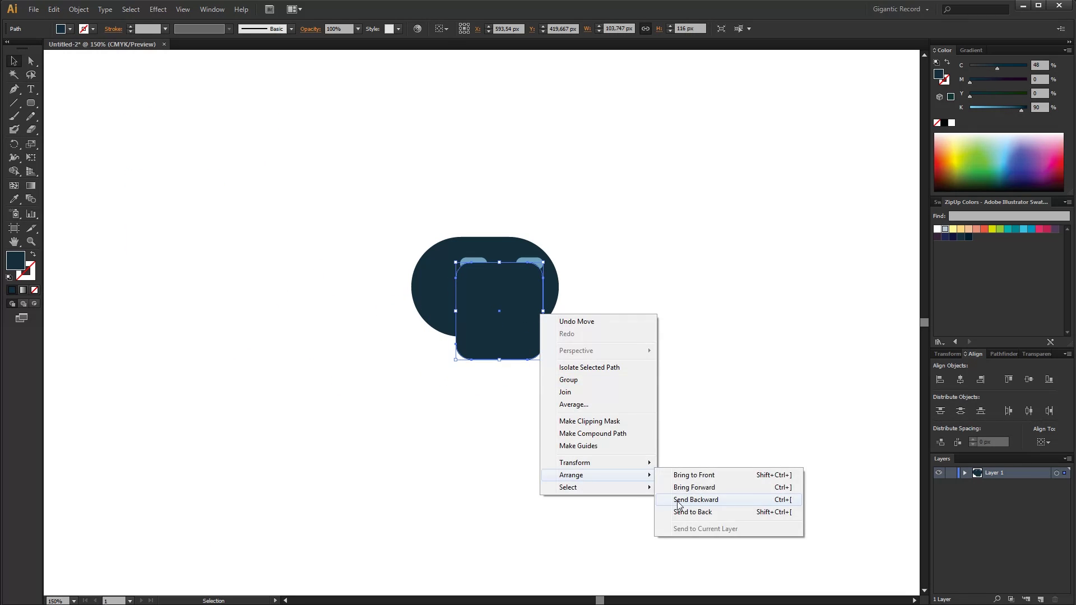
pyautogui.click(681, 511)
pyautogui.click(543, 432)
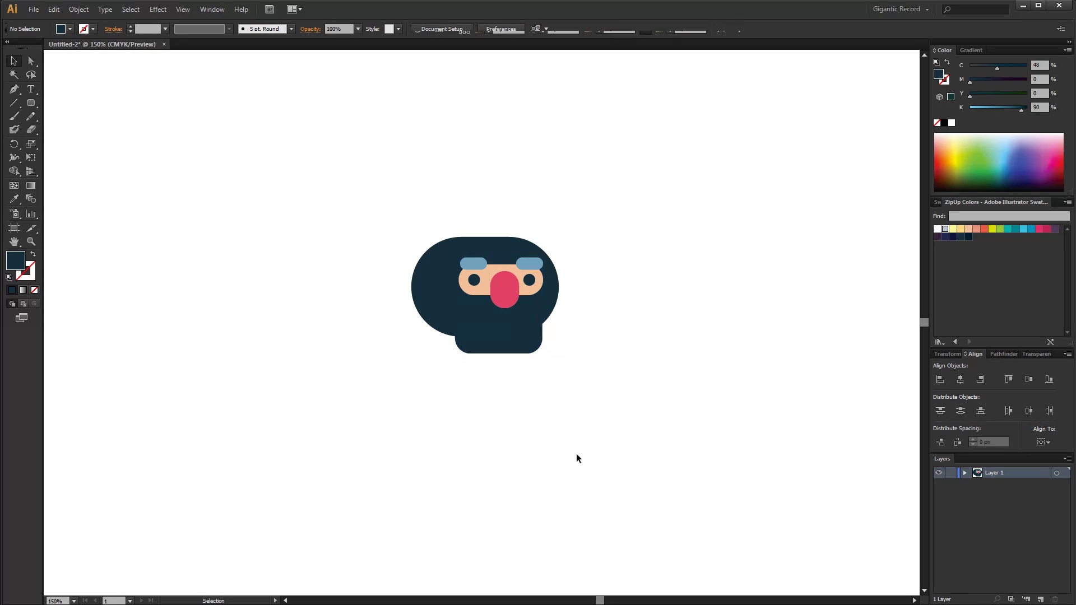
# Step: Enlarge the jaw shape toward its lower left and fine-tune its position beneath the head
pyautogui.click(482, 355)
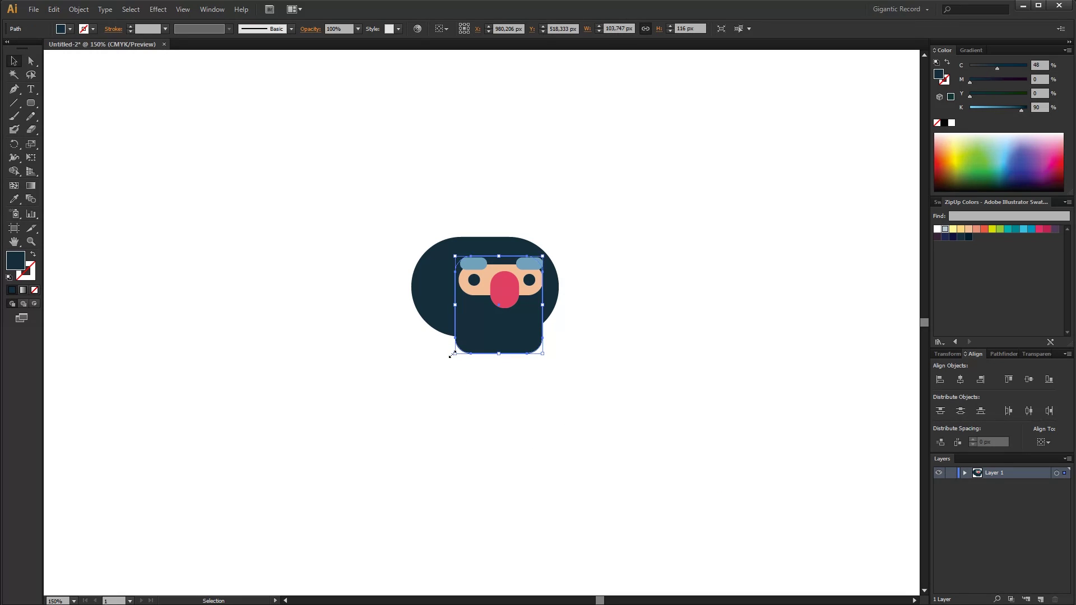
pyautogui.moveTo(451, 354)
pyautogui.mouseDown()
pyautogui.moveTo(430, 365)
pyautogui.moveTo(444, 360)
pyautogui.mouseUp()
pyautogui.click(569, 436)
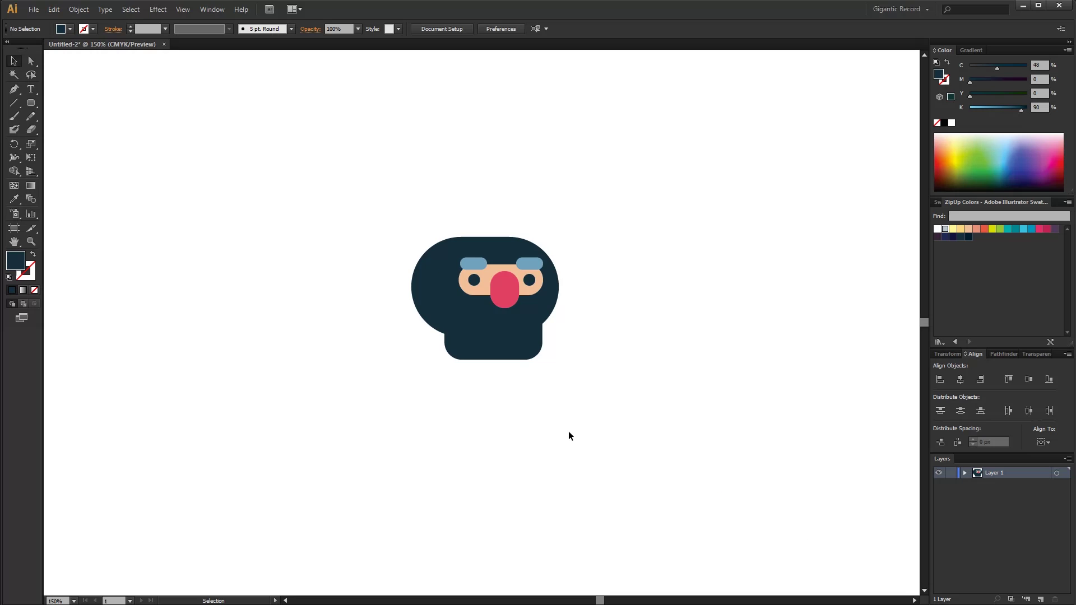
pyautogui.click(519, 357)
pyautogui.click(539, 390)
pyautogui.moveTo(534, 355); pyautogui.dragTo(533, 353)
pyautogui.click(300, 331)
# Step: Draw a circle about 43 px in diameter below the jaw and fill it with the crimson swatch
pyautogui.moveTo(30, 103); pyautogui.dragTo(51, 131)
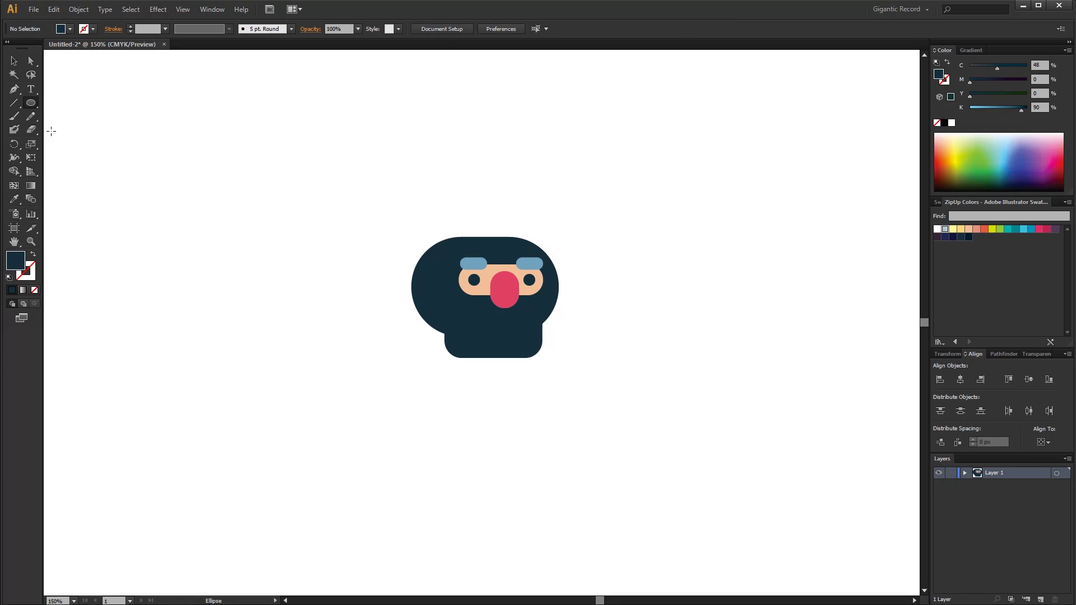
pyautogui.keyDown('shift'); pyautogui.moveTo(445, 380); pyautogui.dragTo(482, 417); pyautogui.keyUp('shift')
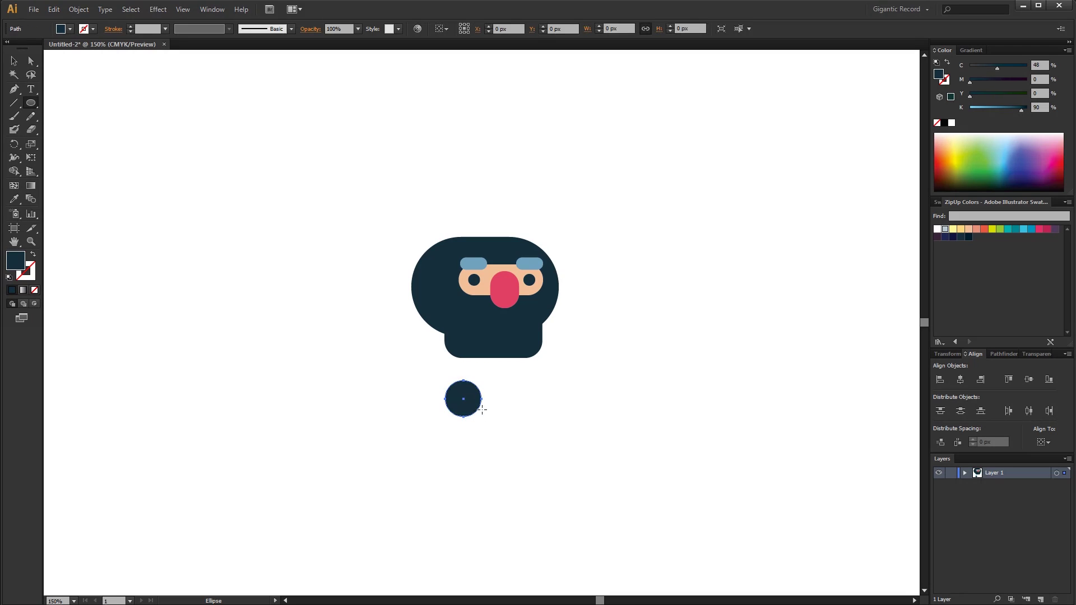
pyautogui.press('v')
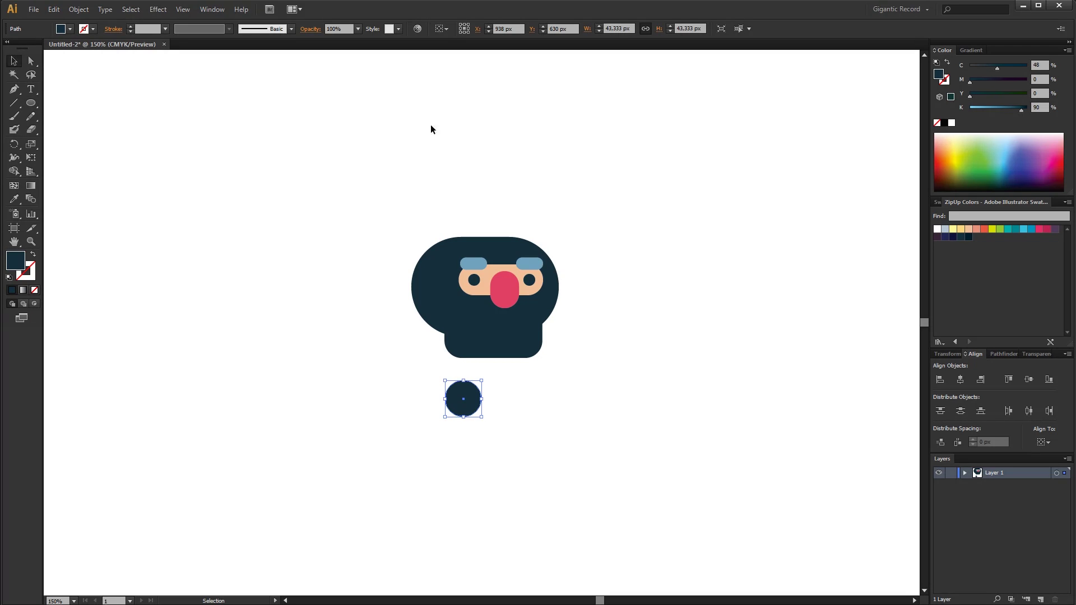
pyautogui.click(1046, 229)
# Step: Place the circle and an overlapping copy on the lower face, filling the copy with bright pink and darkening the original to 31% black
pyautogui.moveTo(469, 409); pyautogui.dragTo(474, 359)
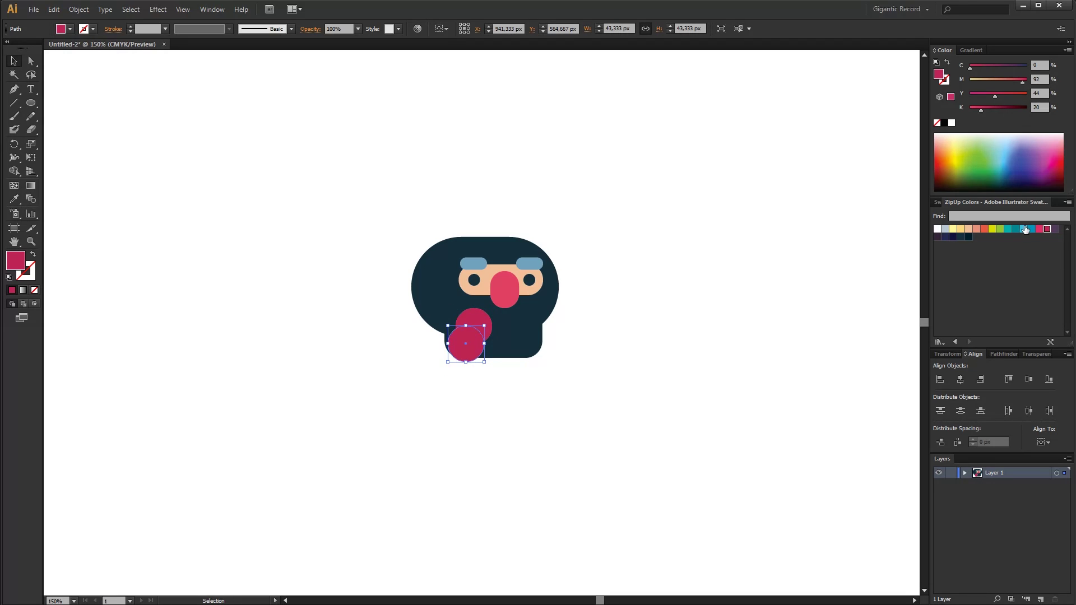
pyautogui.click(1039, 229)
pyautogui.click(481, 323)
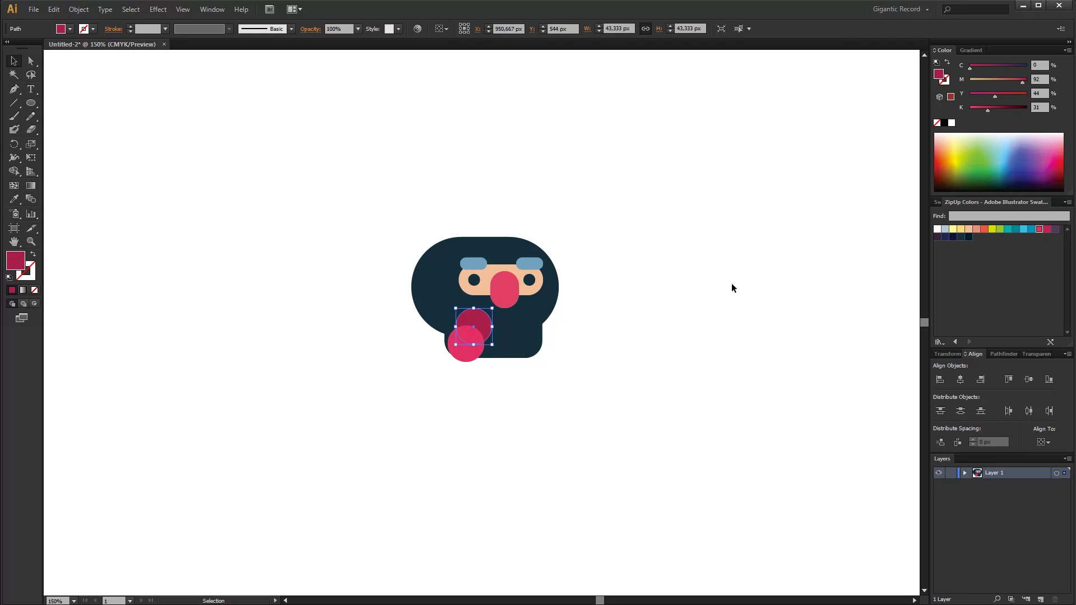
# Step: Divide the two overlapping circles, ungroup the pieces and delete the pink part outside the mouth to leave a tongue
pyautogui.keyDown('shift'); pyautogui.click(465, 352); pyautogui.keyUp('shift')
pyautogui.click(1004, 355)
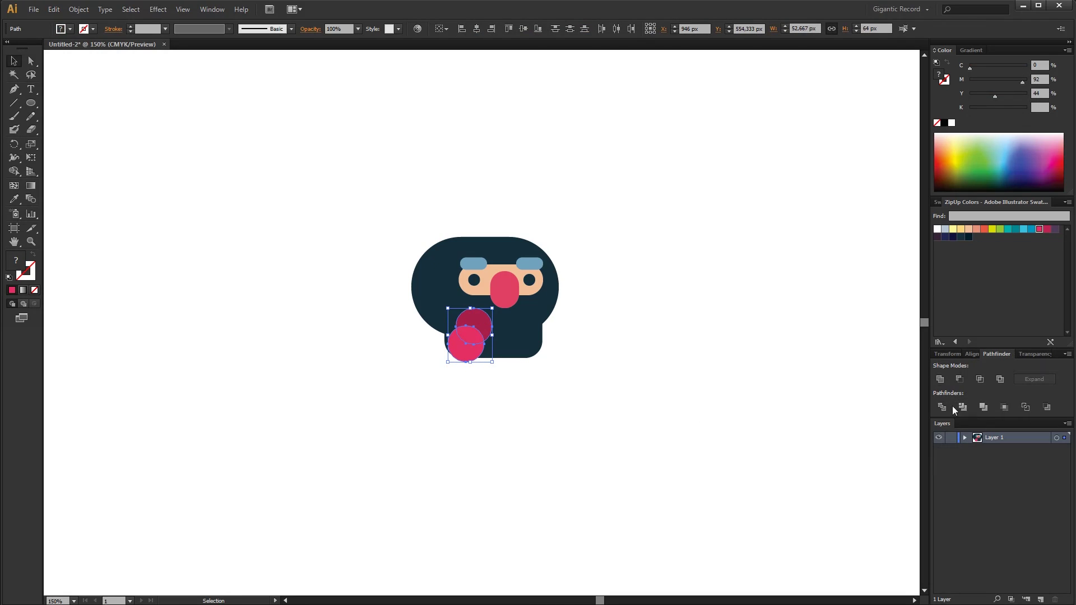
pyautogui.click(942, 408)
pyautogui.rightClick(472, 358)
pyautogui.click(505, 423)
pyautogui.click(476, 391)
pyautogui.click(462, 355)
pyautogui.press('Delete')
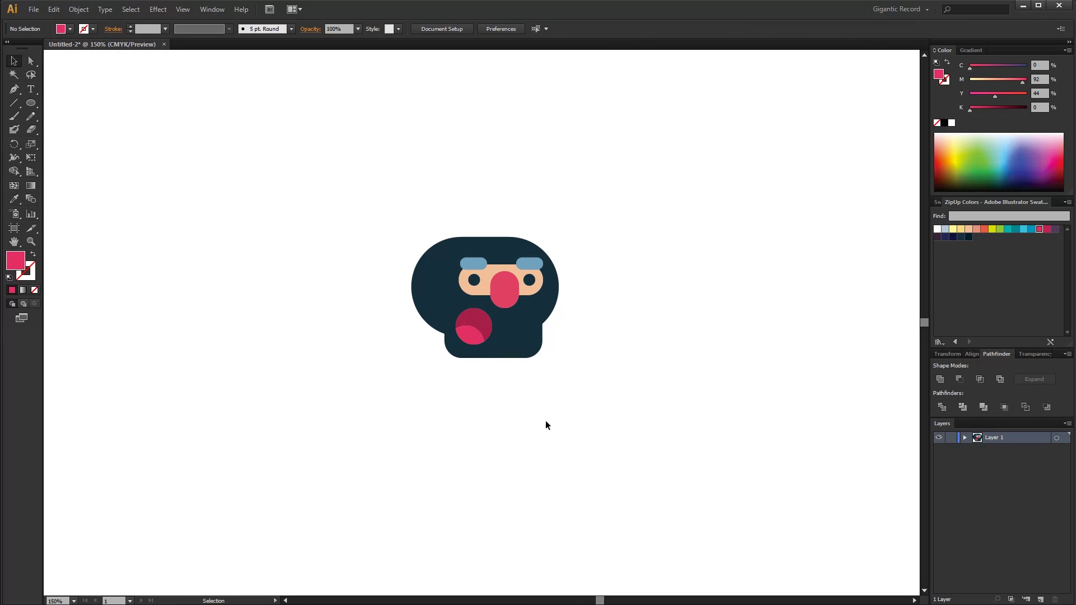
# Step: Scale the mouth and tongue down slightly together, keeping their proportions and center
pyautogui.click(475, 320)
pyautogui.keyDown('shift'); pyautogui.click(477, 334); pyautogui.keyUp('shift')
pyautogui.keyDown('alt'); pyautogui.keyDown('shift'); pyautogui.moveTo(493, 308); pyautogui.dragTo(490, 309); pyautogui.keyUp('shift'); pyautogui.keyUp('alt')
pyautogui.hotkey('ctrl', 'shift', 'a')
# Step: Draw a narrow vertical rounded rectangle about 11 × 39 px beside the head and fill it with white
pyautogui.moveTo(35, 110); pyautogui.dragTo(69, 114)
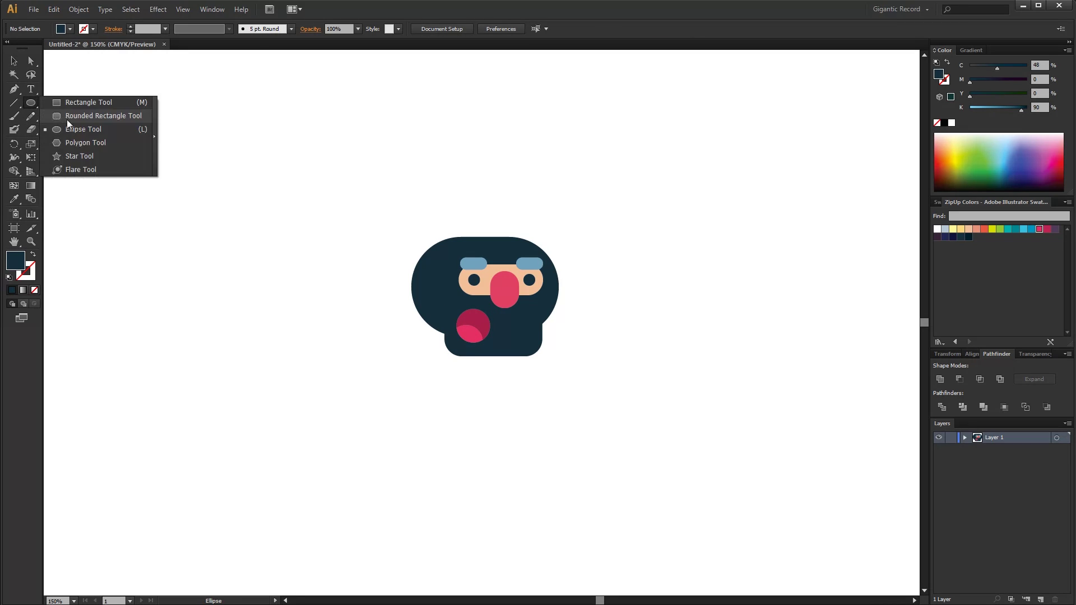
pyautogui.moveTo(375, 243); pyautogui.dragTo(385, 276)
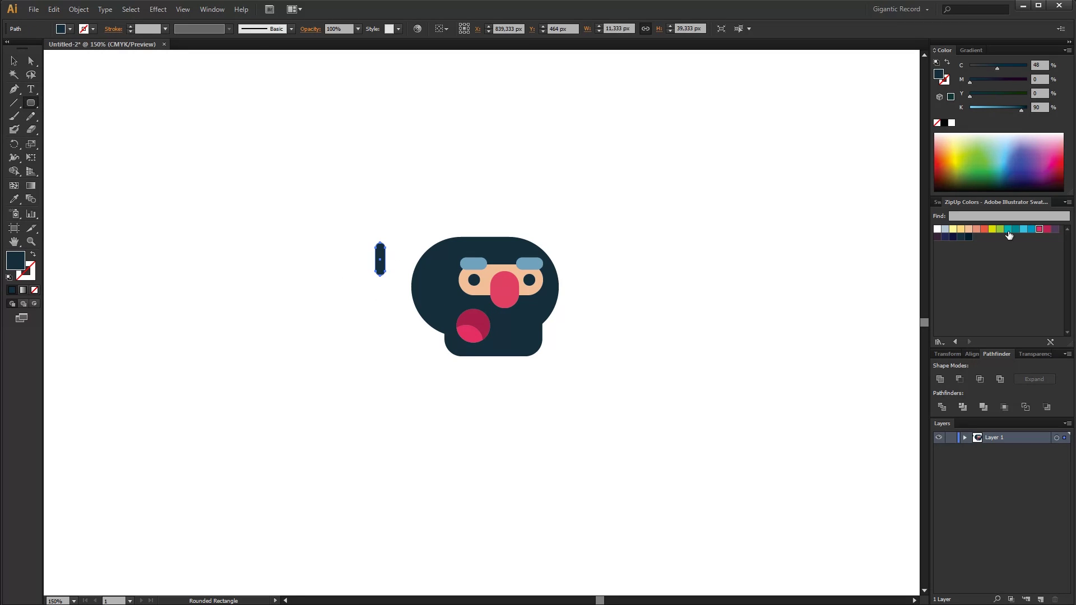
pyautogui.click(937, 229)
pyautogui.click(14, 61)
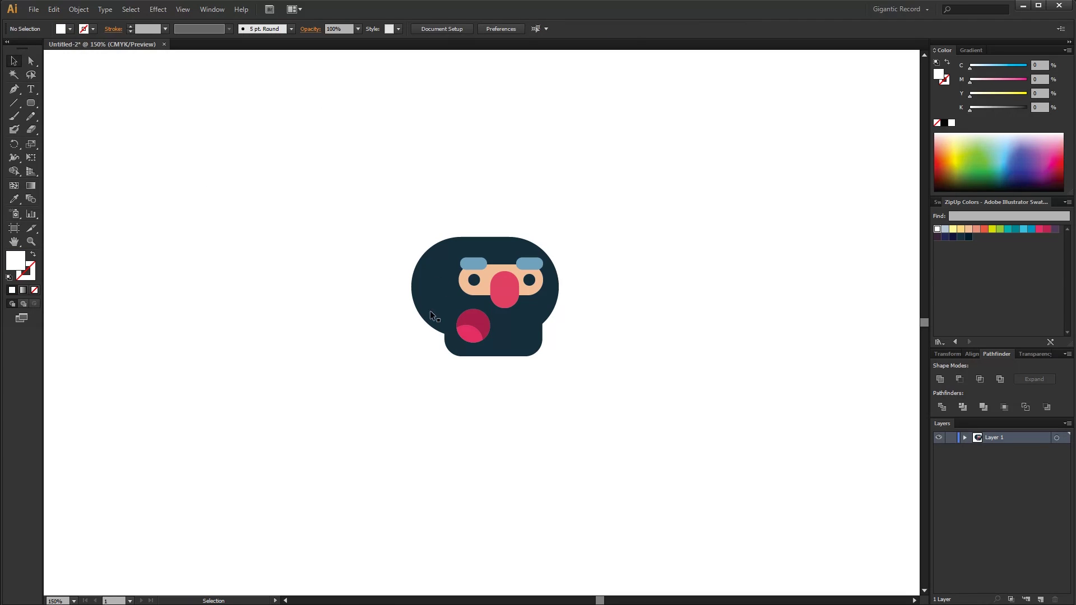
# Step: Tilt the white shape over the mouth's upper edge as a tooth and add a second, more tilted copy beside it
pyautogui.moveTo(380, 258); pyautogui.dragTo(491, 289)
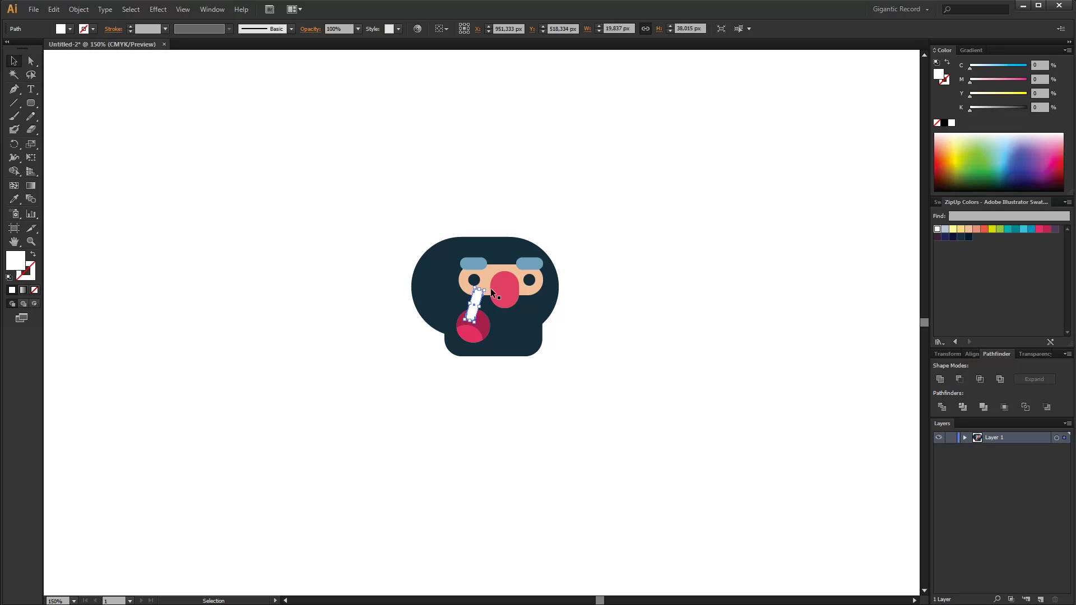
pyautogui.moveTo(491, 289); pyautogui.dragTo(501, 316)
pyautogui.click(668, 401)
# Step: Ungroup the mouth pieces and divide the dark mouth shape together with both white tooth shapes
pyautogui.rightClick(480, 330)
pyautogui.click(497, 397)
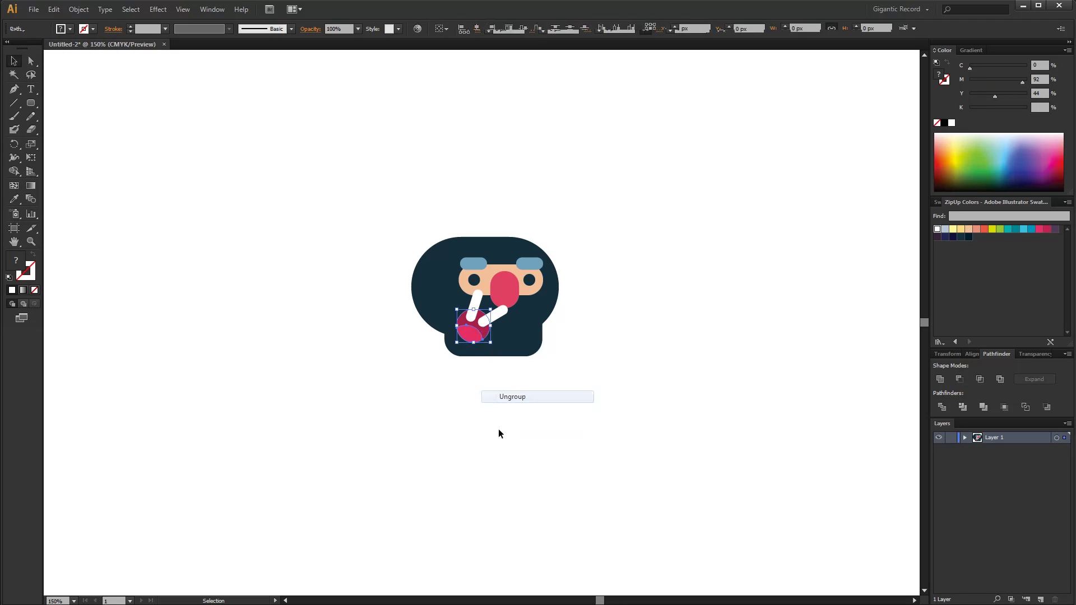
pyautogui.keyDown('shift'); pyautogui.click(494, 315); pyautogui.keyUp('shift')
pyautogui.keyDown('shift'); pyautogui.click(472, 309); pyautogui.keyUp('shift')
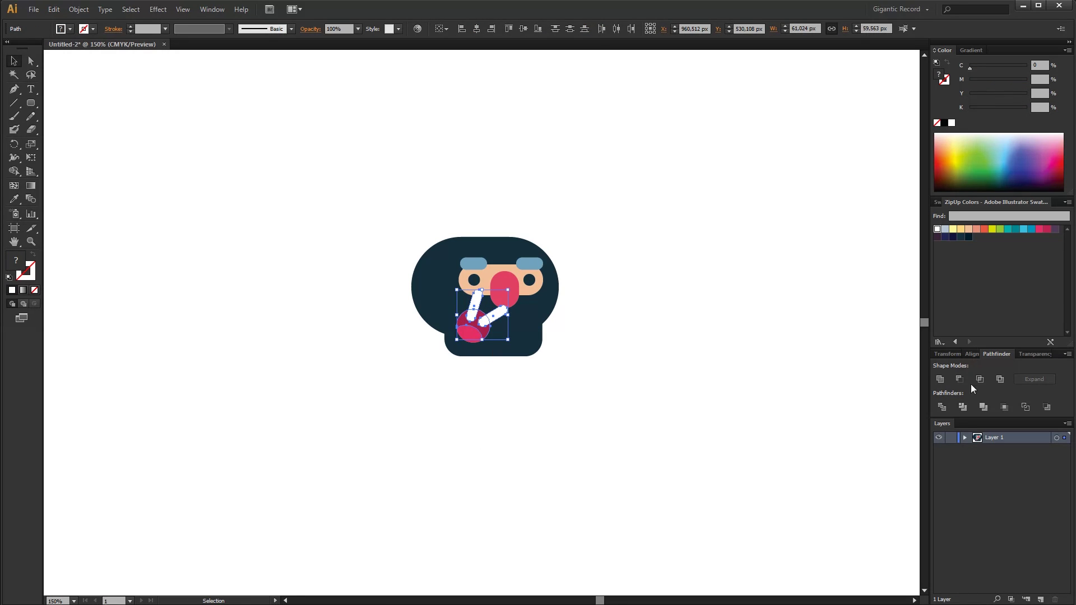
pyautogui.click(944, 405)
# Step: Ungroup the divided pieces and delete the parts of both teeth that extend outside the mouth
pyautogui.rightClick(492, 318)
pyautogui.click(521, 385)
pyautogui.click(620, 415)
pyautogui.click(495, 315)
pyautogui.press('Delete')
pyautogui.click(475, 301)
pyautogui.press('Delete')
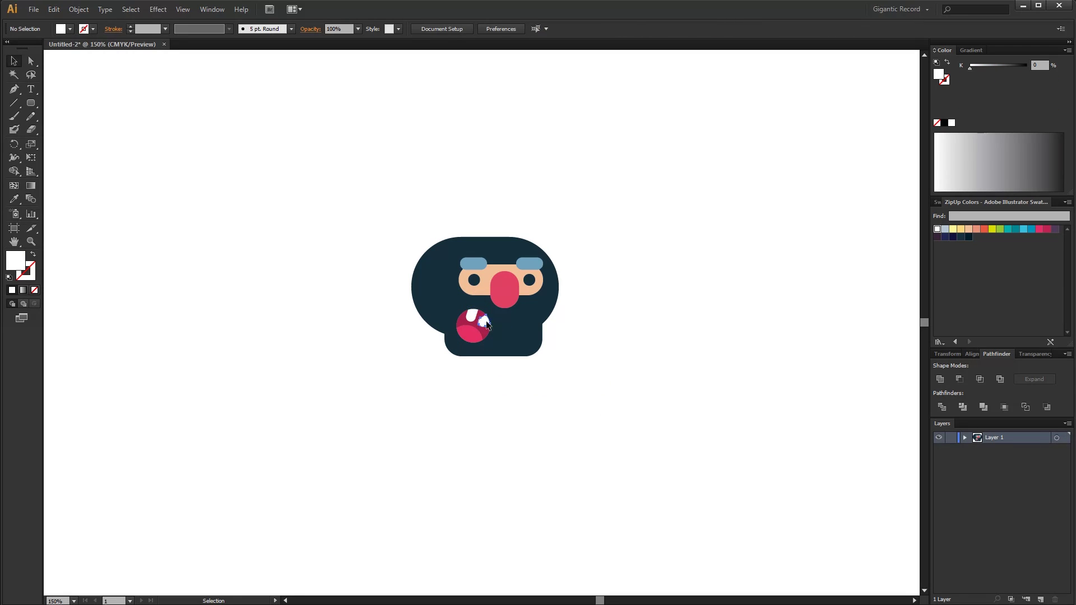
pyautogui.click(484, 321)
pyautogui.keyDown('shift'); pyautogui.click(469, 317); pyautogui.keyUp('shift')
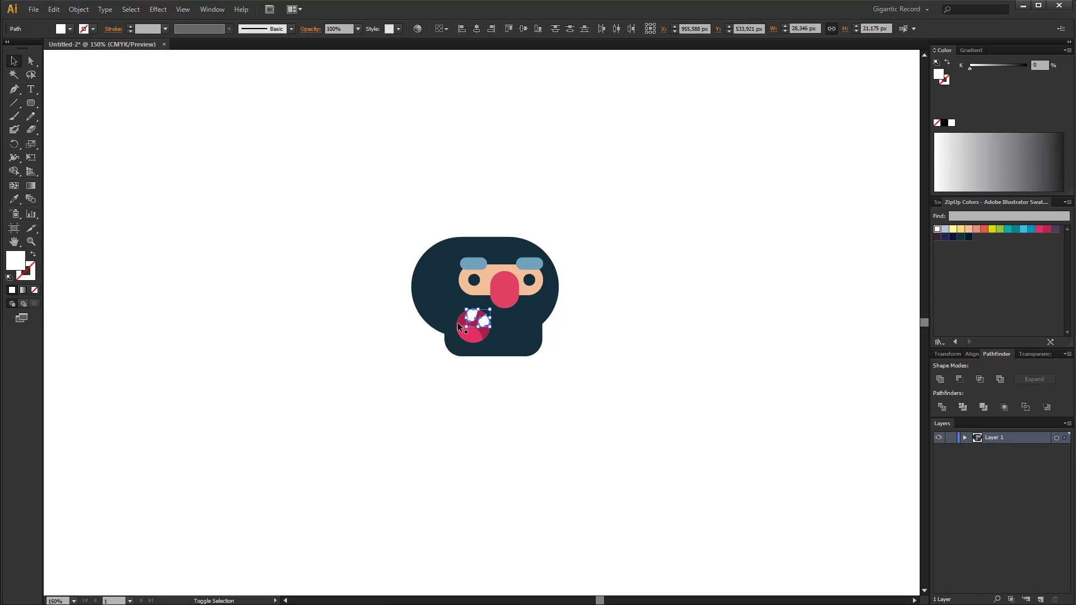
pyautogui.click(610, 365)
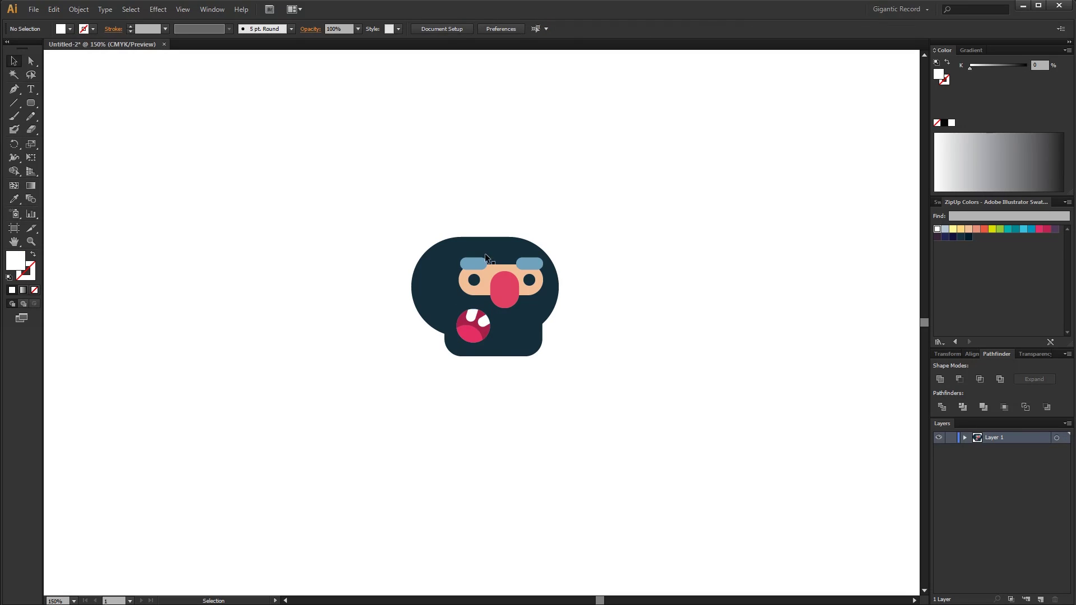
# Step: Enlarge the eyes, eyebrows, nose and skin-coloured band together slightly, nudge them down and group them
pyautogui.moveTo(582, 234); pyautogui.dragTo(445, 291)
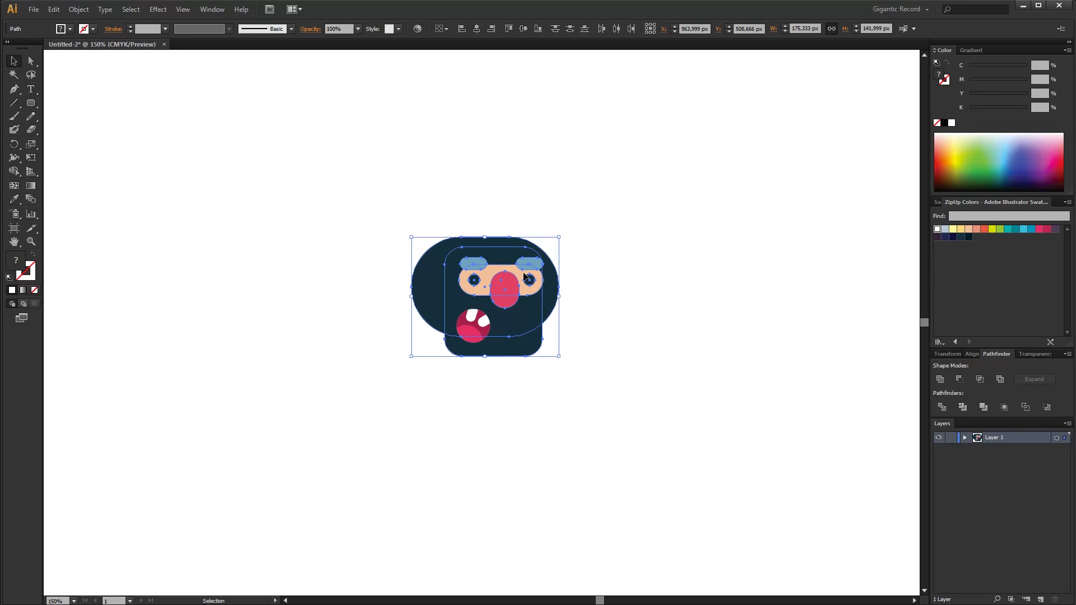
pyautogui.keyDown('shift'); pyautogui.click(540, 340); pyautogui.keyUp('shift')
pyautogui.keyDown('shift'); pyautogui.click(556, 285); pyautogui.keyUp('shift')
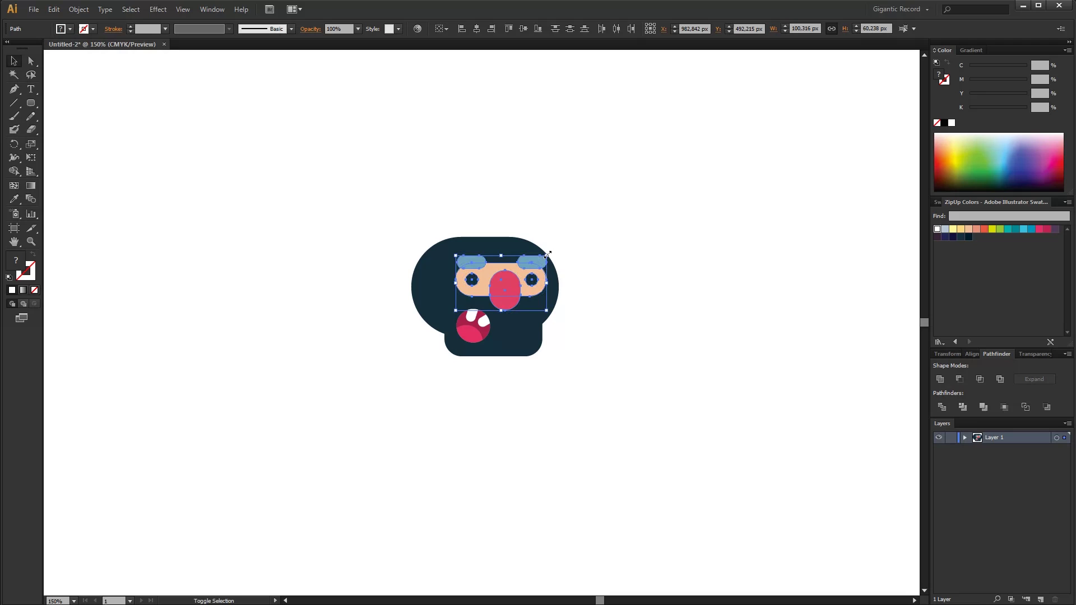
pyautogui.press('Down')
pyautogui.press('Down')
pyautogui.hotkey('ctrl', 'g')
pyautogui.click(631, 285)
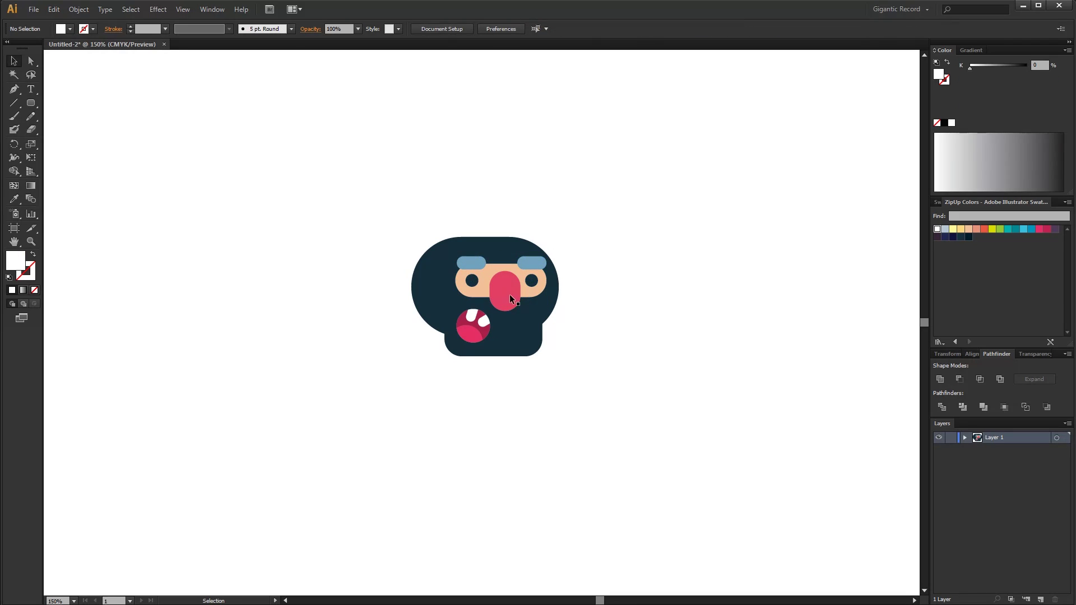
pyautogui.click(511, 297)
pyautogui.click(599, 316)
# Step: Draw a circle about 51 px wide beside the head and fill it with the face's skin colour
pyautogui.moveTo(31, 103); pyautogui.dragTo(86, 132)
pyautogui.keyDown('shift'); pyautogui.moveTo(302, 308); pyautogui.dragTo(346, 351); pyautogui.keyUp('shift')
pyautogui.click(14, 199)
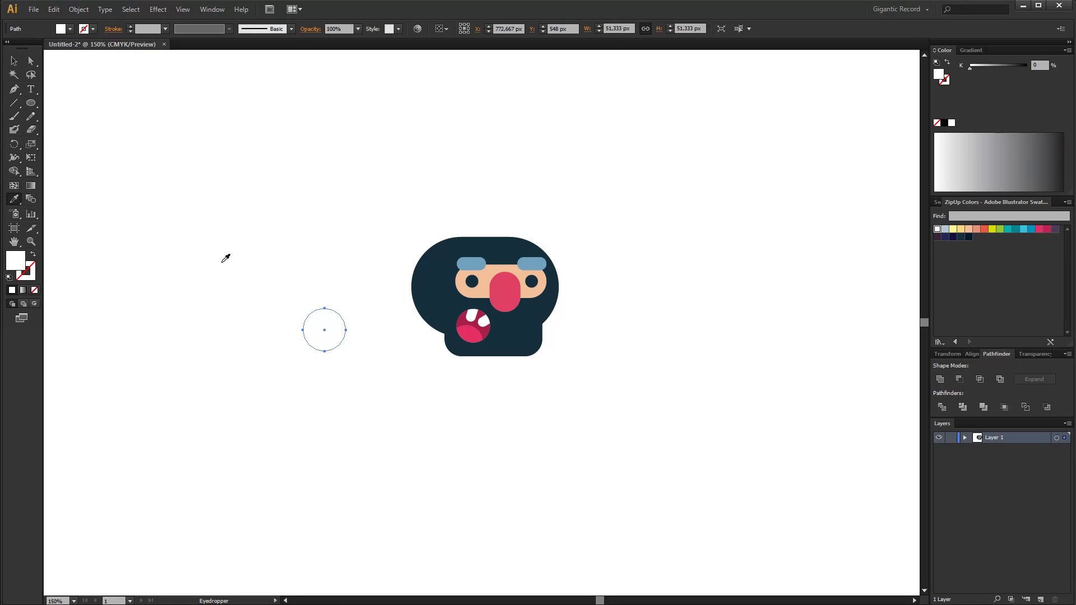
pyautogui.click(499, 264)
pyautogui.click(14, 60)
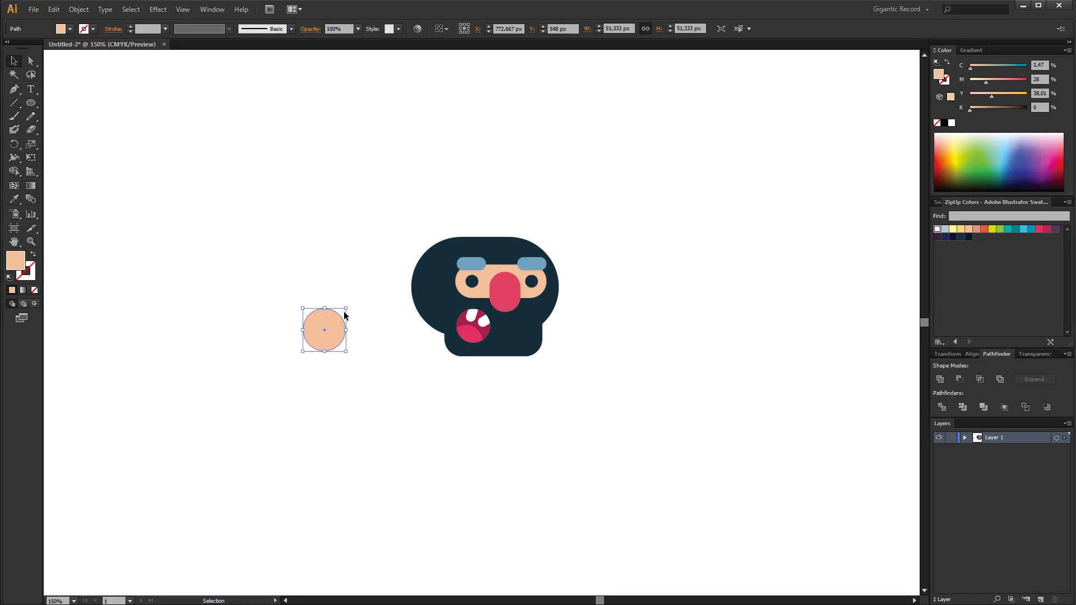
# Step: Add a concentric inner copy of the circle at 18 px, fill it with the salmon swatch and set its magenta to 68%
pyautogui.keyDown('alt'); pyautogui.keyDown('shift'); pyautogui.moveTo(344, 311); pyautogui.dragTo(341, 323); pyautogui.keyUp('shift'); pyautogui.keyUp('alt')
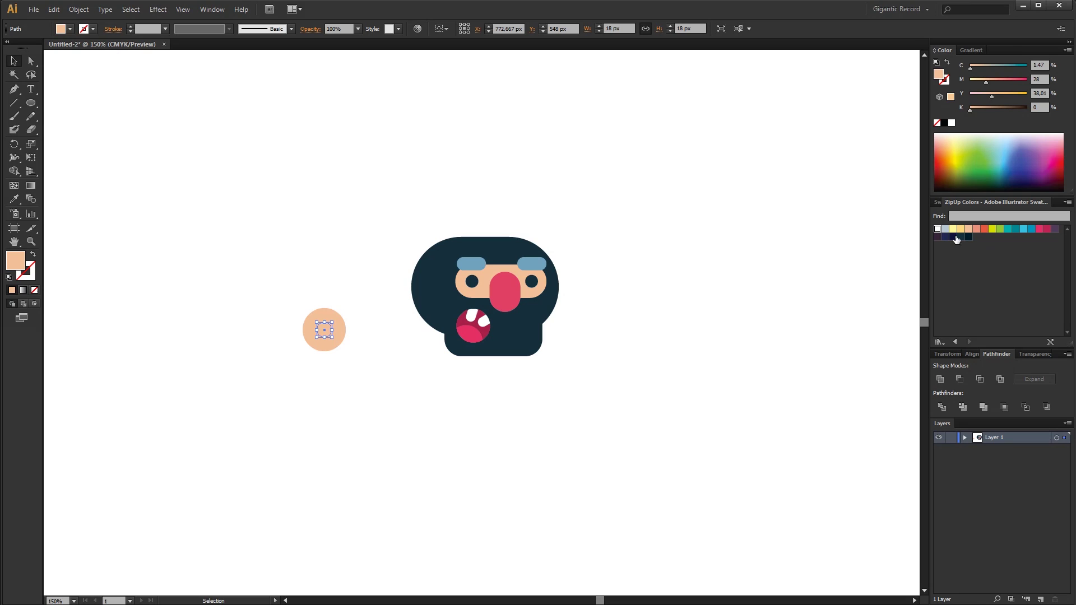
pyautogui.click(977, 230)
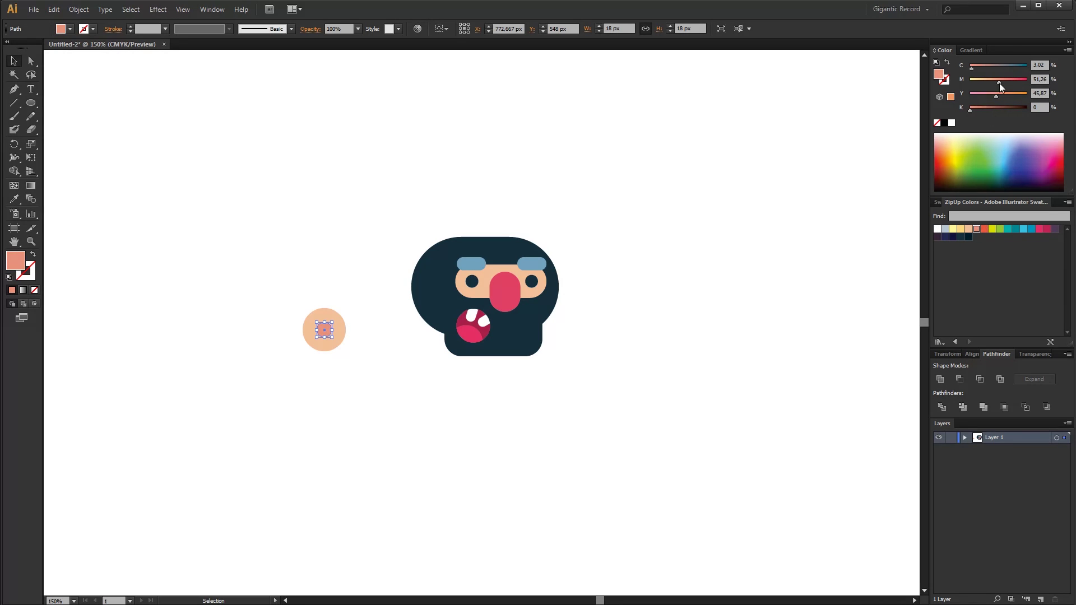
pyautogui.moveTo(1000, 83); pyautogui.dragTo(1009, 84)
pyautogui.click(367, 437)
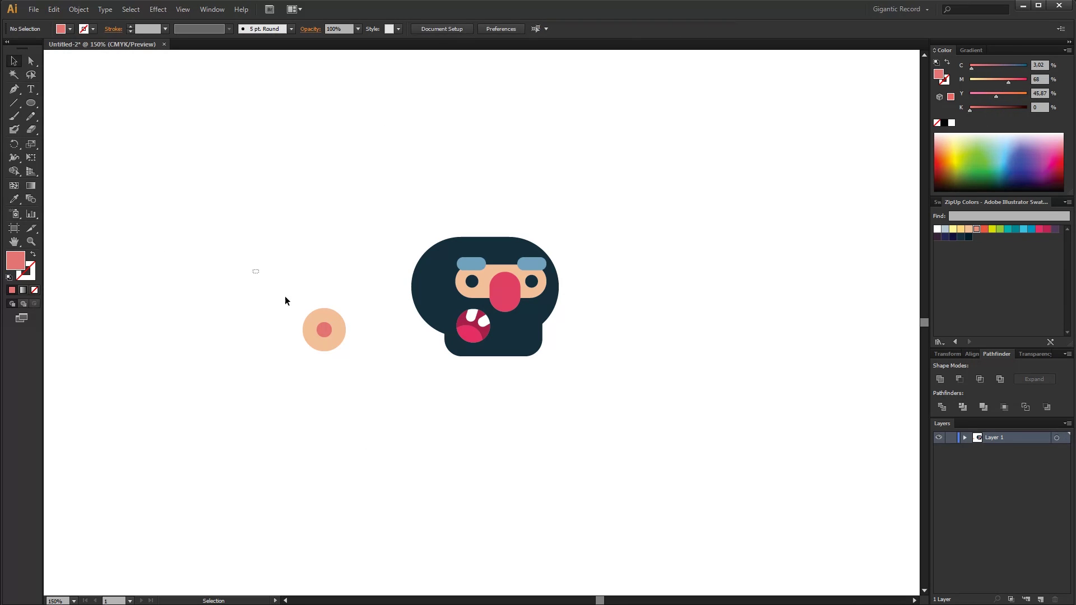
# Step: Move the grouped ear circles onto the head beside the face and draw a rectangle about 49 × 116 px over their inner half
pyautogui.moveTo(284, 301); pyautogui.dragTo(446, 305)
pyautogui.moveTo(31, 103); pyautogui.dragTo(56, 103)
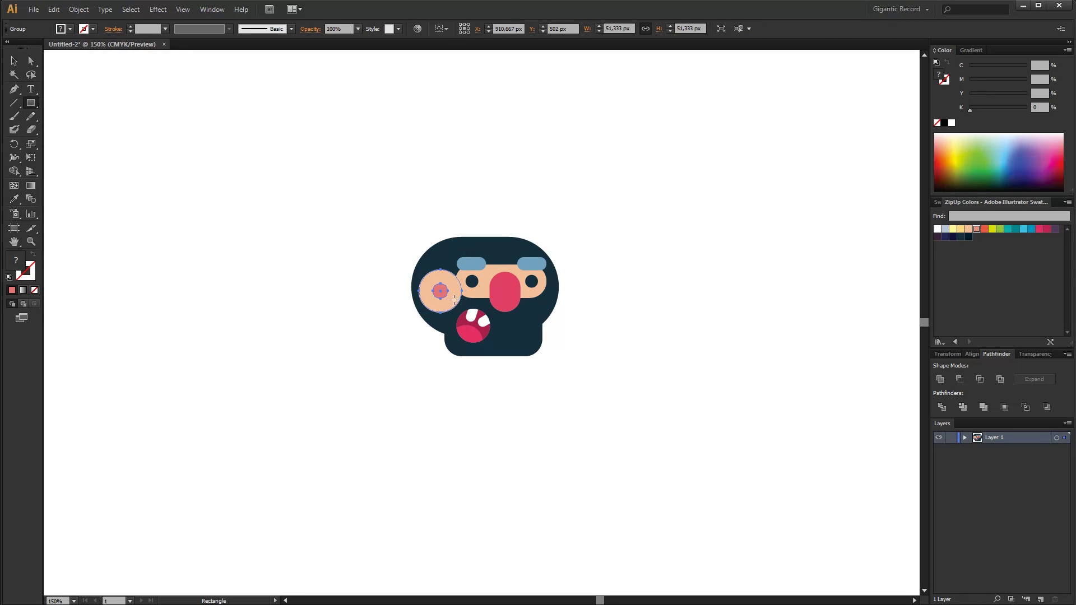
pyautogui.moveTo(485, 228)
pyautogui.mouseDown()
pyautogui.moveTo(452, 263)
pyautogui.moveTo(443, 325)
pyautogui.mouseUp()
pyautogui.click(14, 61)
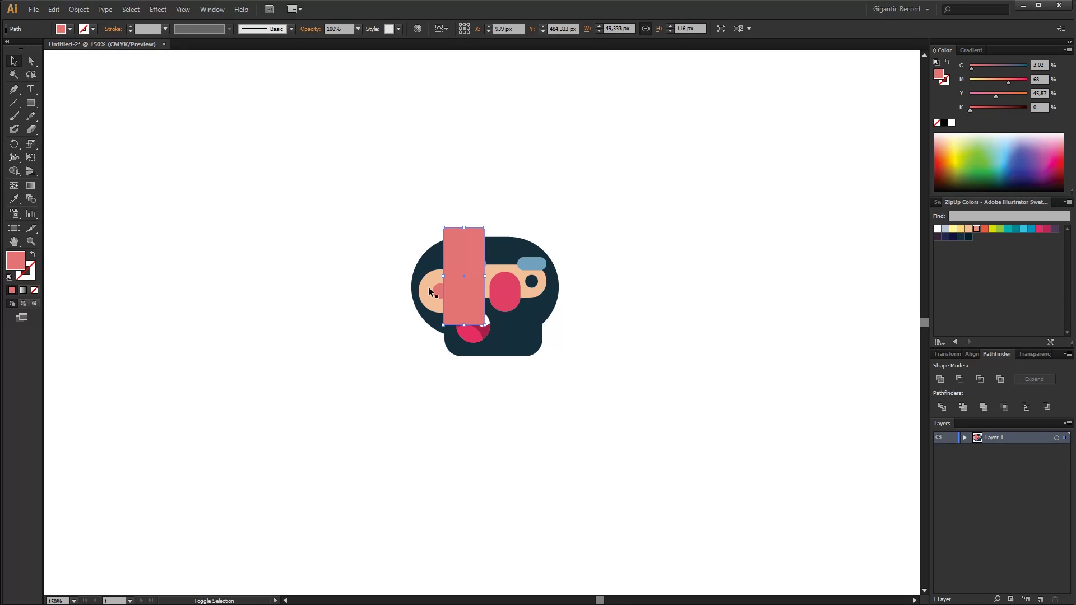
# Step: Divide the ear circles with the rectangle, ungroup the pieces and delete everything except the outer part of the ear
pyautogui.keyDown('shift'); pyautogui.click(428, 287); pyautogui.keyUp('shift')
pyautogui.click(942, 407)
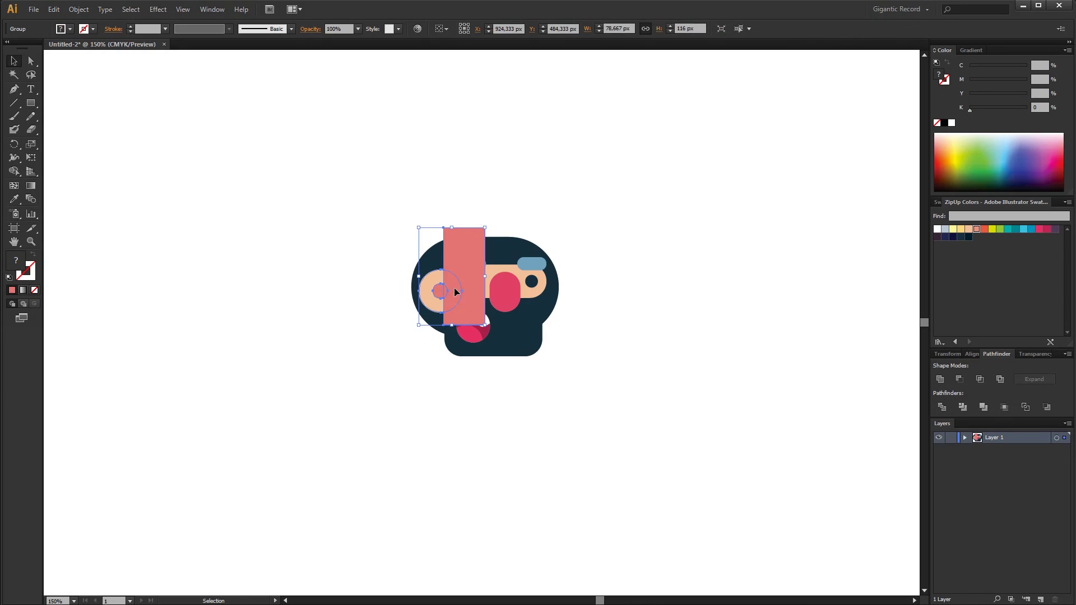
pyautogui.rightClick(452, 289)
pyautogui.click(476, 354)
pyautogui.keyDown('shift'); pyautogui.click(426, 286); pyautogui.keyUp('shift')
pyautogui.keyDown('shift'); pyautogui.click(437, 290); pyautogui.keyUp('shift')
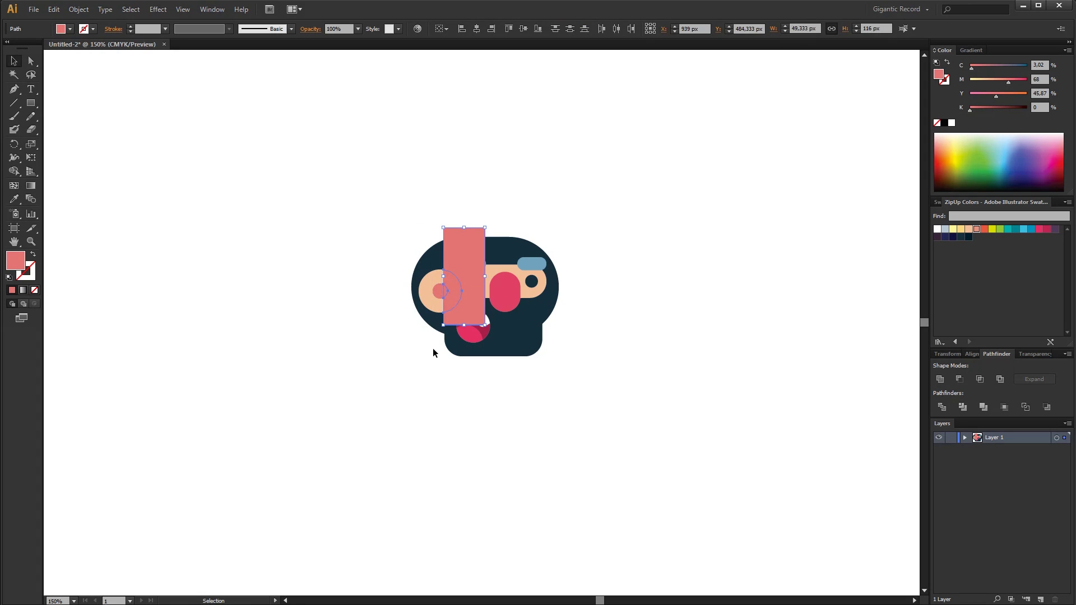
pyautogui.press('Delete')
# Step: Group the remaining ear pieces, scale them down against the jaw's edge and nudge the jaw shape up
pyautogui.click(438, 295)
pyautogui.keyDown('shift'); pyautogui.click(426, 289); pyautogui.keyUp('shift')
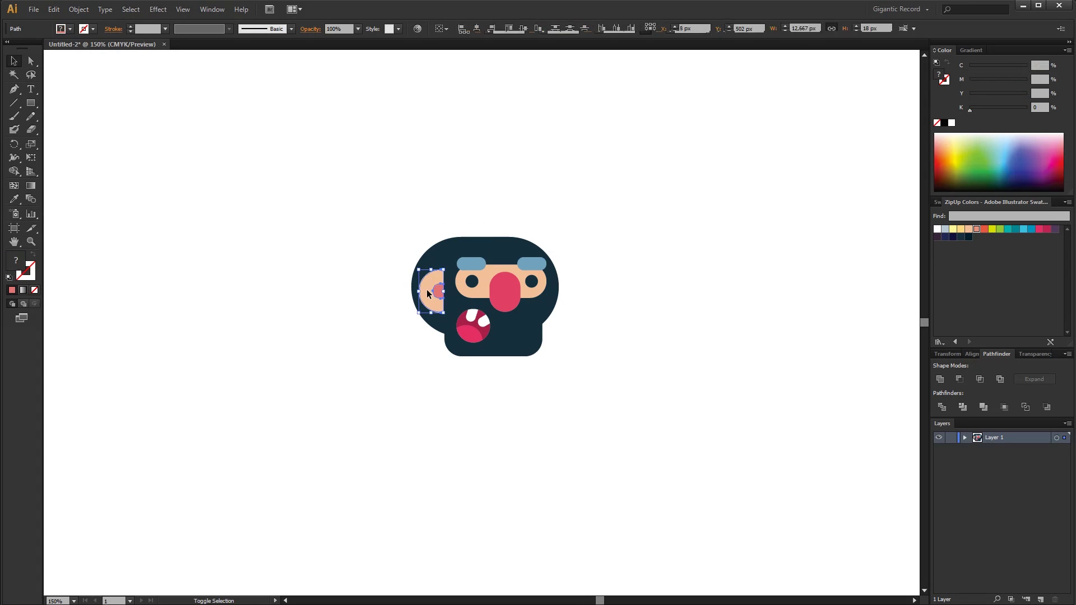
pyautogui.hotkey('ctrl', 'g')
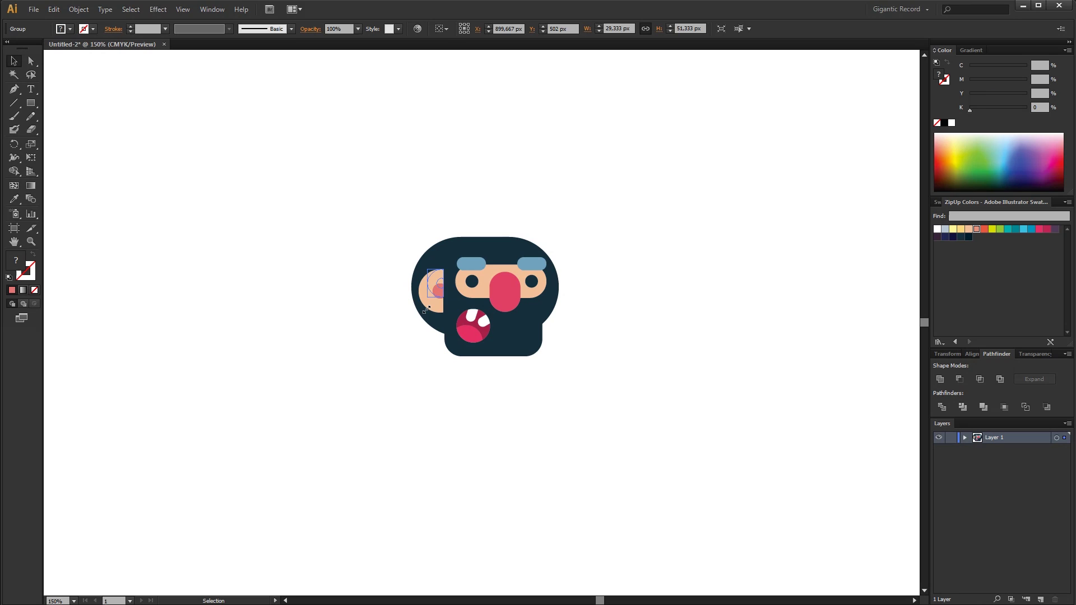
pyautogui.keyDown('shift'); pyautogui.moveTo(427, 310); pyautogui.dragTo(435, 280); pyautogui.keyUp('shift')
pyautogui.click(470, 301)
pyautogui.press('Up')
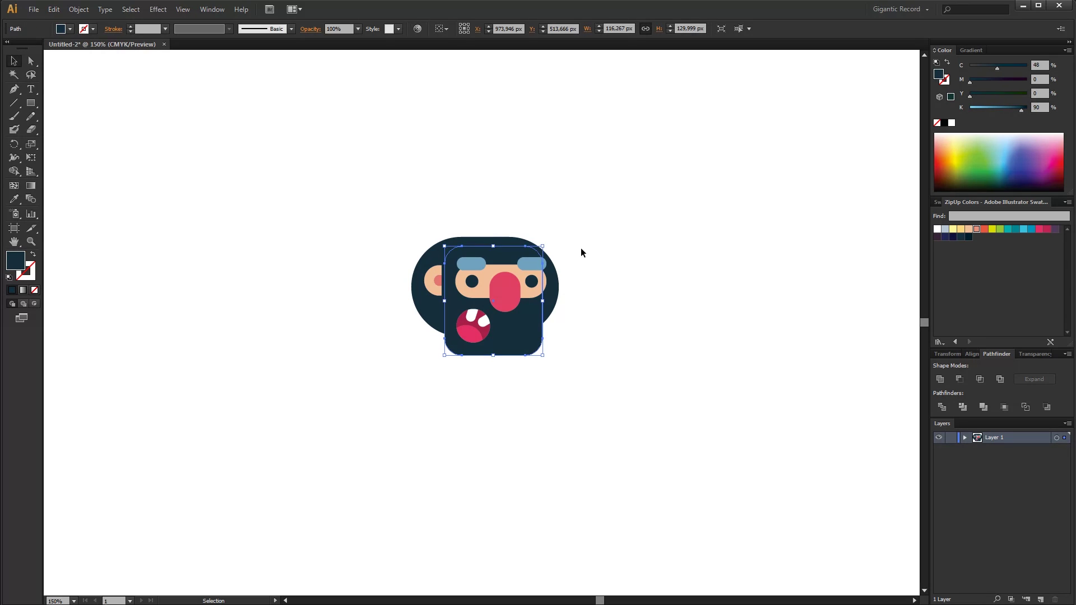
pyautogui.click(581, 247)
# Step: Draw an upright dark navy rounded rectangle about 23 × 56 px beside the head
pyautogui.click(30, 103)
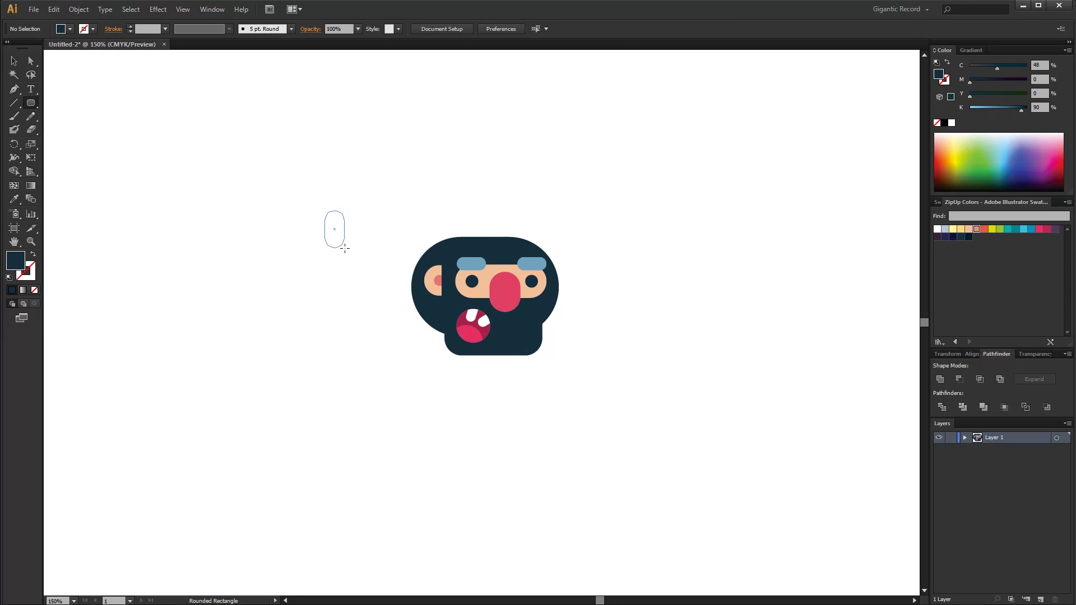
pyautogui.moveTo(344, 259); pyautogui.dragTo(345, 259)
pyautogui.click(14, 60)
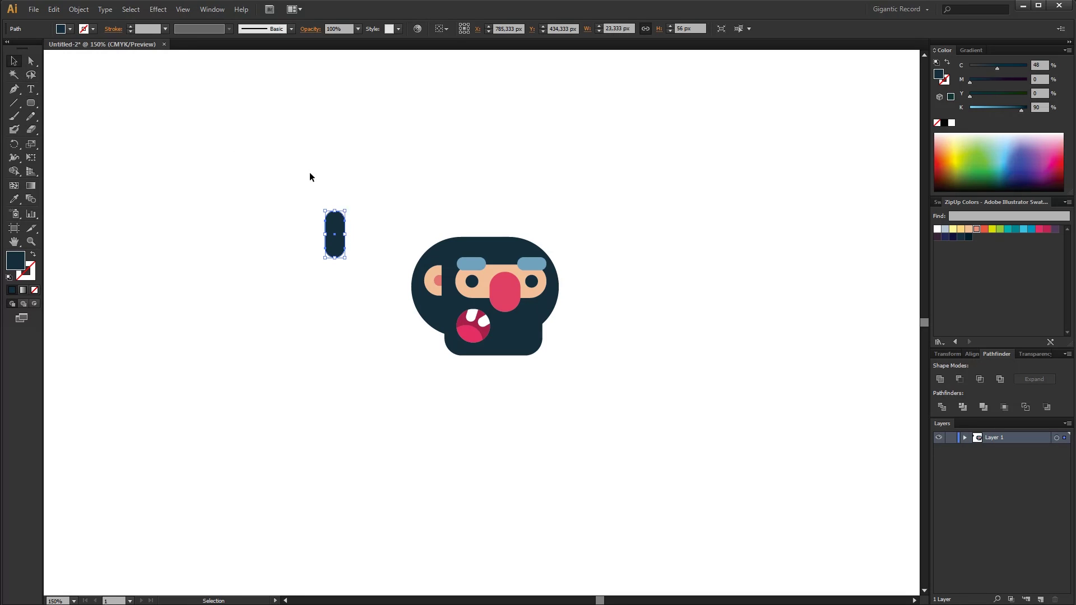
# Step: Pair the navy bar with a second one at a right angle, align their left and bottom edges, and group them
pyautogui.keyDown('shift'); pyautogui.moveTo(350, 210); pyautogui.dragTo(370, 241); pyautogui.keyUp('shift')
pyautogui.moveTo(372, 297); pyautogui.dragTo(377, 231)
pyautogui.click(972, 354)
pyautogui.click(940, 380)
pyautogui.click(1049, 380)
pyautogui.hotkey('ctrl', 'g')
# Step: Place the grouped bars as a V-shaped hair tuft on top of the head and a smaller rotated copy at the jaw's lower corner
pyautogui.keyDown('shift'); pyautogui.moveTo(378, 224); pyautogui.dragTo(677, 375); pyautogui.keyUp('shift')
pyautogui.click(362, 257)
pyautogui.click(613, 253)
pyautogui.click(469, 236)
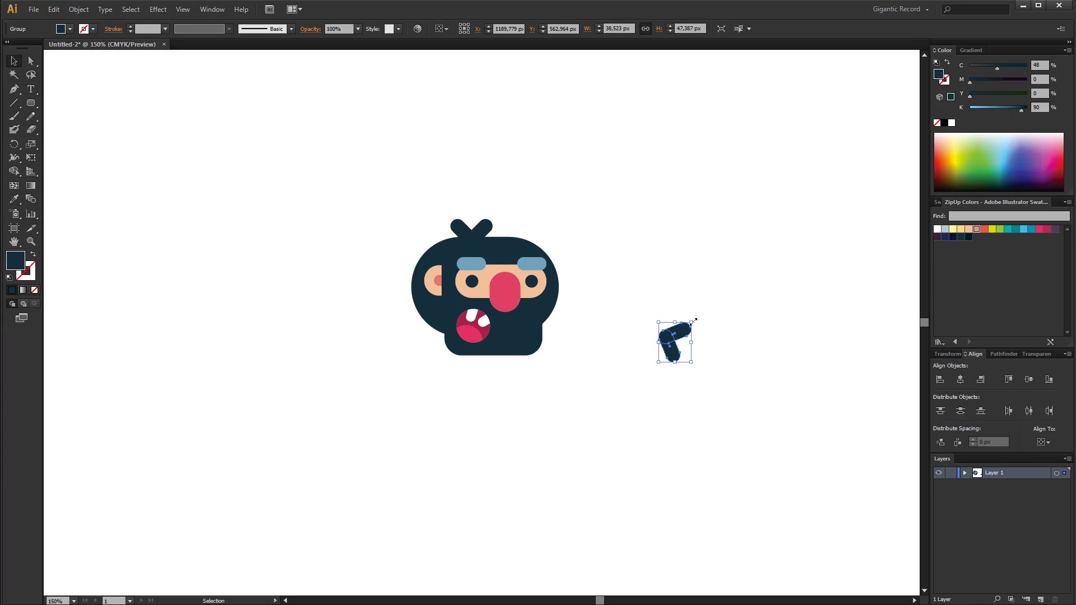
pyautogui.keyDown('shift'); pyautogui.moveTo(690, 322); pyautogui.dragTo(545, 339); pyautogui.keyUp('shift')
pyautogui.click(687, 335)
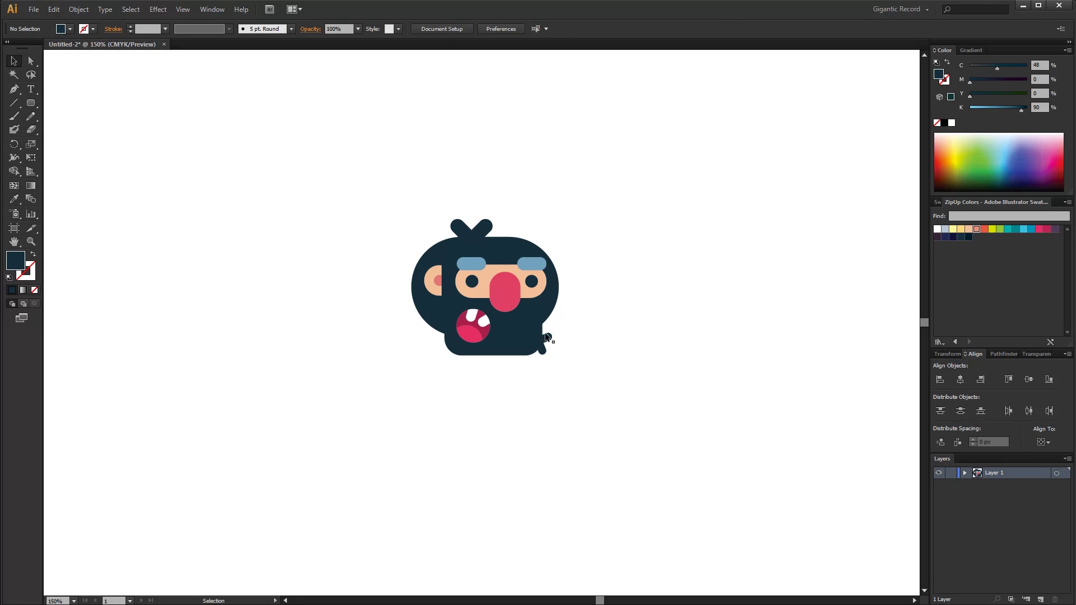
# Step: Copy the small tuft to the back edge of the head, just above the ear
pyautogui.keyDown('alt'); pyautogui.moveTo(543, 342); pyautogui.dragTo(409, 274); pyautogui.keyUp('alt')
pyautogui.click(362, 359)
pyautogui.click(358, 374)
# Step: Group all the head parts, move the head higher on the artboard and enlarge it
pyautogui.moveTo(606, 225); pyautogui.dragTo(383, 367)
pyautogui.hotkey('ctrl', 'g')
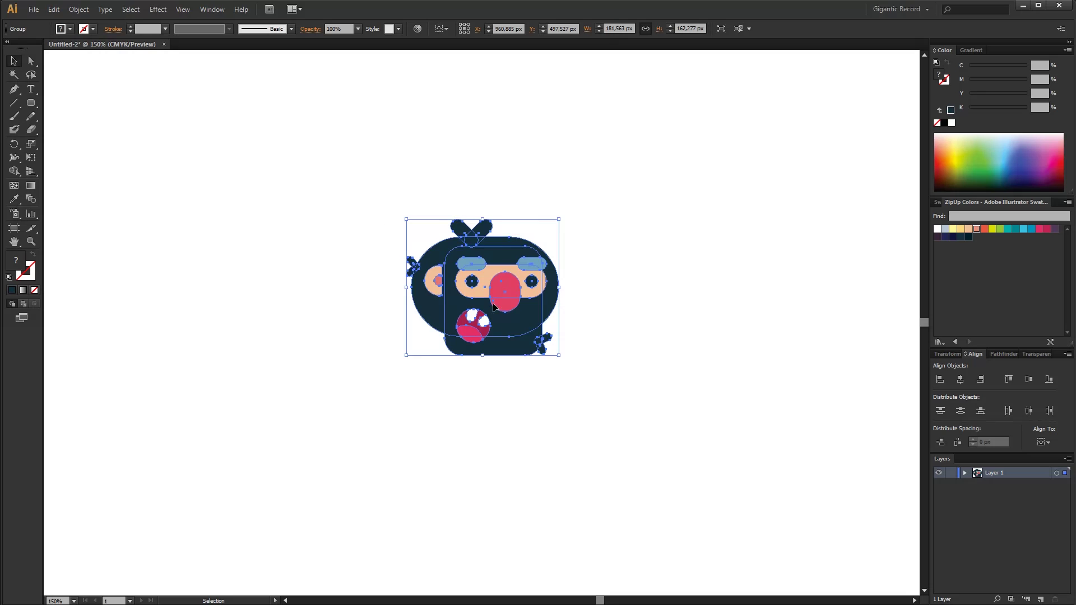
pyautogui.moveTo(521, 298); pyautogui.dragTo(533, 256)
pyautogui.keyDown('alt'); pyautogui.keyDown('shift'); pyautogui.moveTo(571, 177); pyautogui.dragTo(583, 166); pyautogui.keyUp('shift'); pyautogui.keyUp('alt')
pyautogui.click(620, 381)
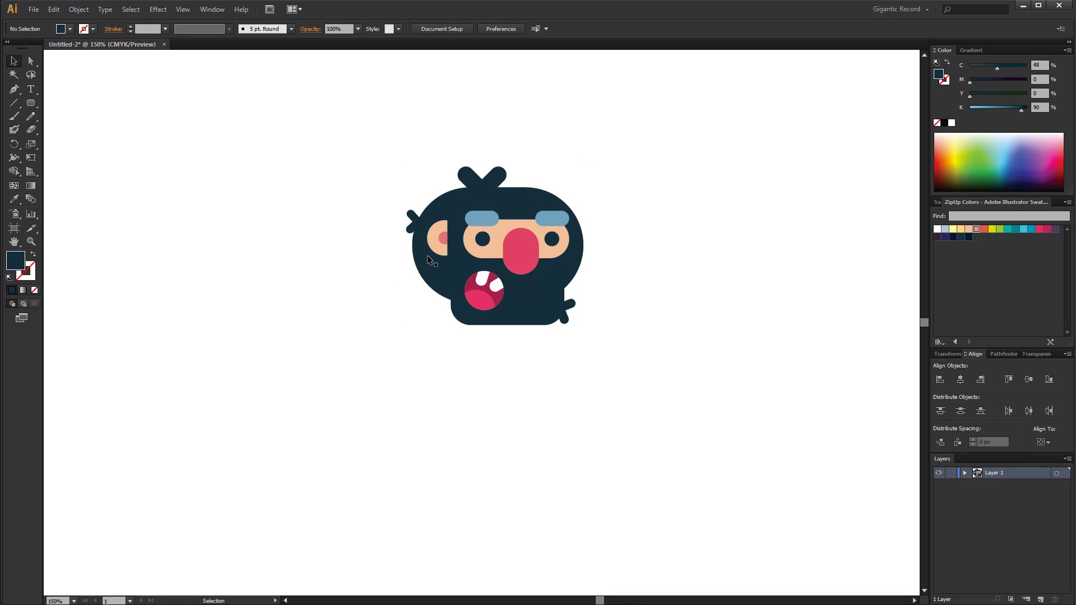
# Step: Draw a skin-coloured upright rounded rectangle about 71 × 161 px under the ear side of the head and send it to the back
pyautogui.moveTo(33, 104); pyautogui.dragTo(68, 114)
pyautogui.moveTo(248, 216); pyautogui.dragTo(442, 378)
pyautogui.click(968, 231)
pyautogui.press('v')
pyautogui.keyDown('shift'); pyautogui.moveTo(404, 430); pyautogui.dragTo(418, 398); pyautogui.keyUp('shift')
pyautogui.rightClick(452, 357)
pyautogui.click(584, 547)
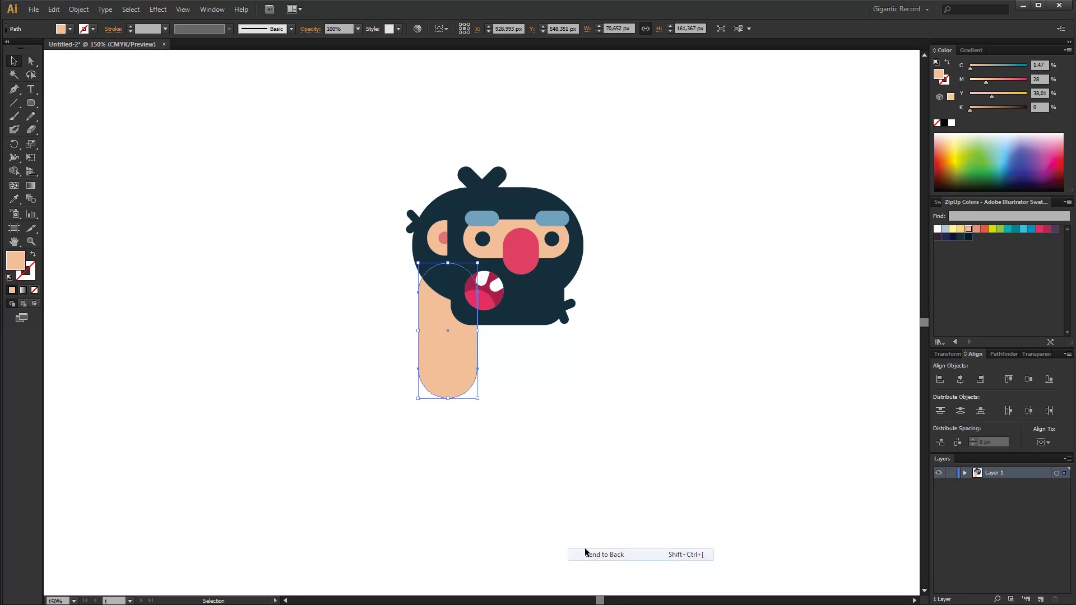
pyautogui.click(524, 473)
# Step: Draw another rounded rectangle beside the head, fill it with the orange-red swatch and enlarge it to about 118 × 199 px
pyautogui.moveTo(35, 106); pyautogui.dragTo(68, 118)
pyautogui.moveTo(248, 213); pyautogui.dragTo(286, 274)
pyautogui.click(10, 64)
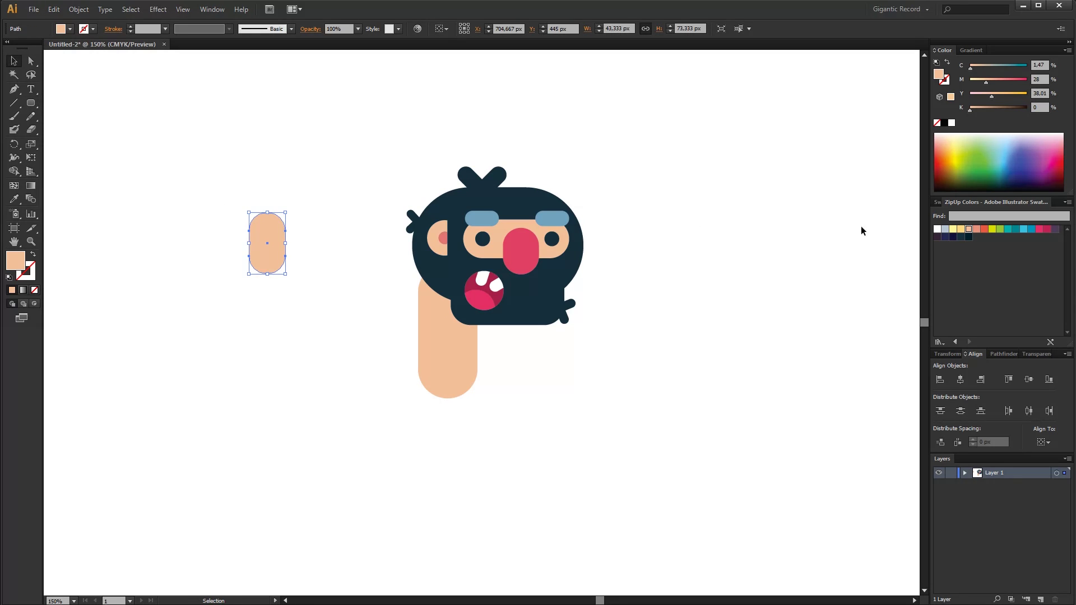
pyautogui.click(984, 229)
pyautogui.moveTo(285, 275); pyautogui.dragTo(348, 379)
# Step: Move the orange-red shape beneath the face and send it to the back
pyautogui.moveTo(319, 318); pyautogui.dragTo(521, 325)
pyautogui.rightClick(520, 339)
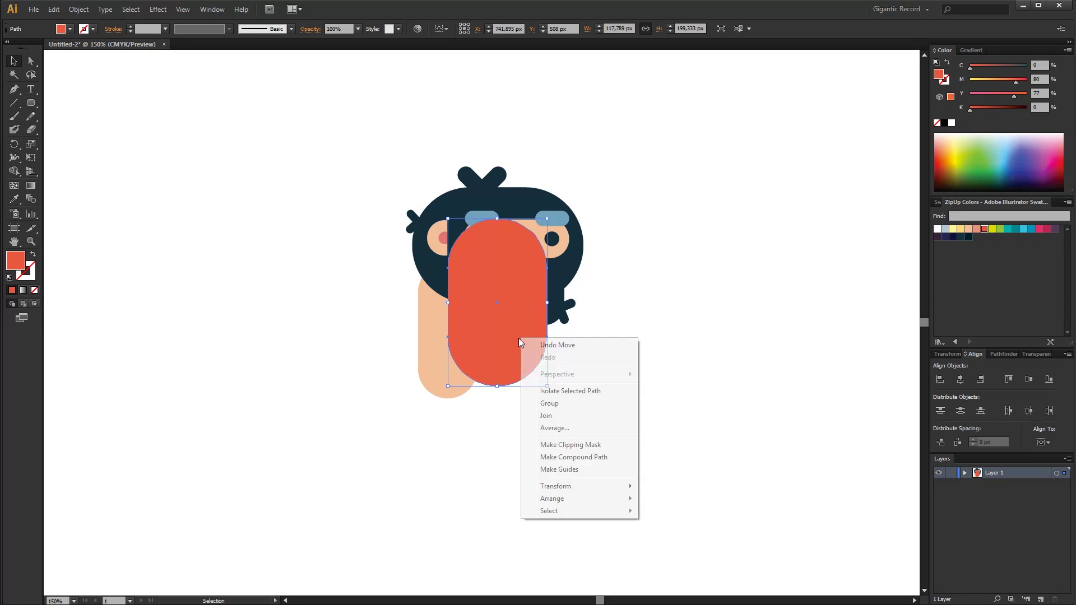
pyautogui.moveTo(574, 497)
pyautogui.click(661, 537)
pyautogui.click(625, 473)
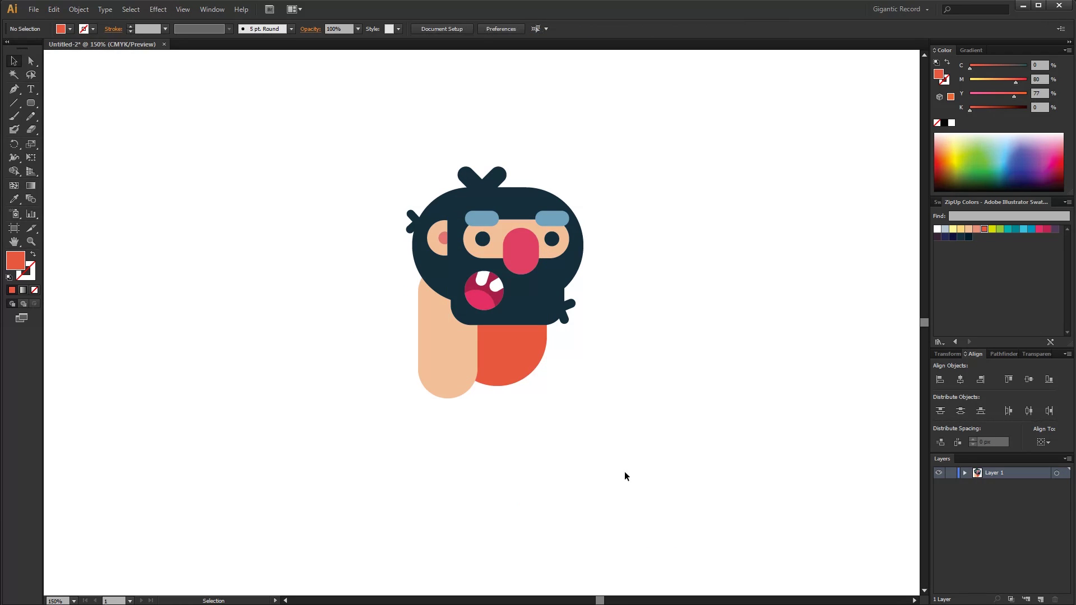
# Step: Nudge the orange-red shape slightly down toward the skin-coloured one and set its magenta to 82%
pyautogui.click(520, 351)
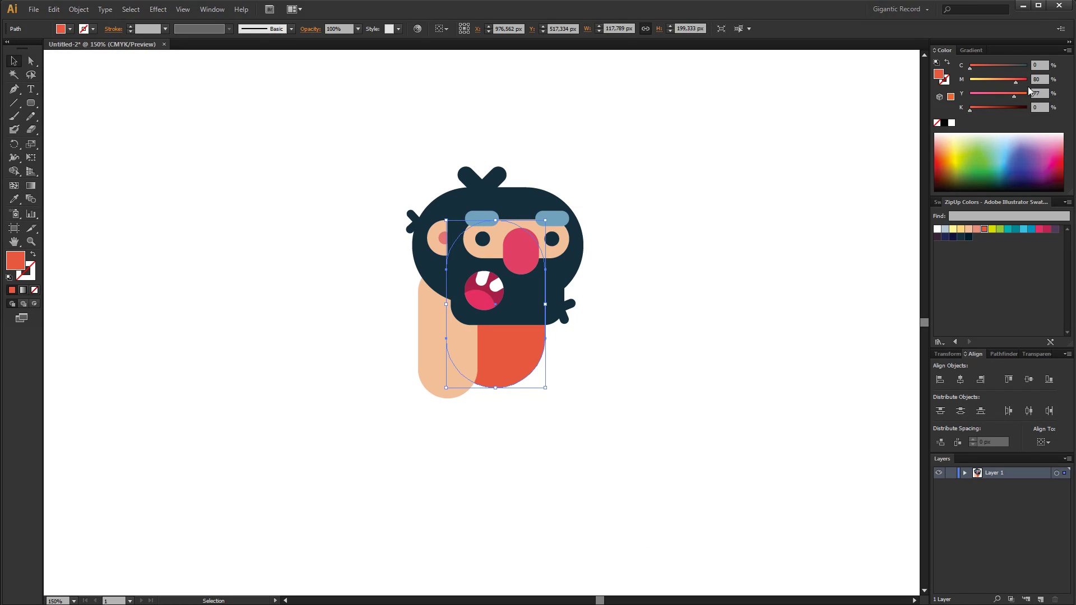
pyautogui.moveTo(1025, 82); pyautogui.dragTo(1017, 83)
pyautogui.click(708, 318)
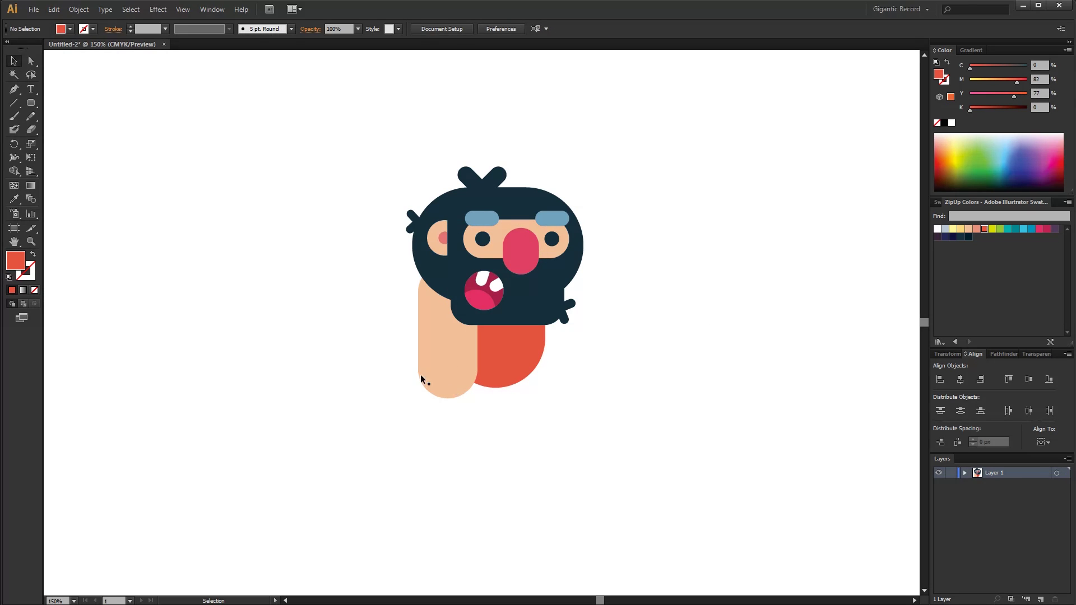
# Step: Copy the skin-coloured shape to the other side of the red one, fill the copy with salmon and send it to the back
pyautogui.keyDown('shift'); pyautogui.moveTo(440, 370); pyautogui.dragTo(522, 364); pyautogui.keyUp('shift')
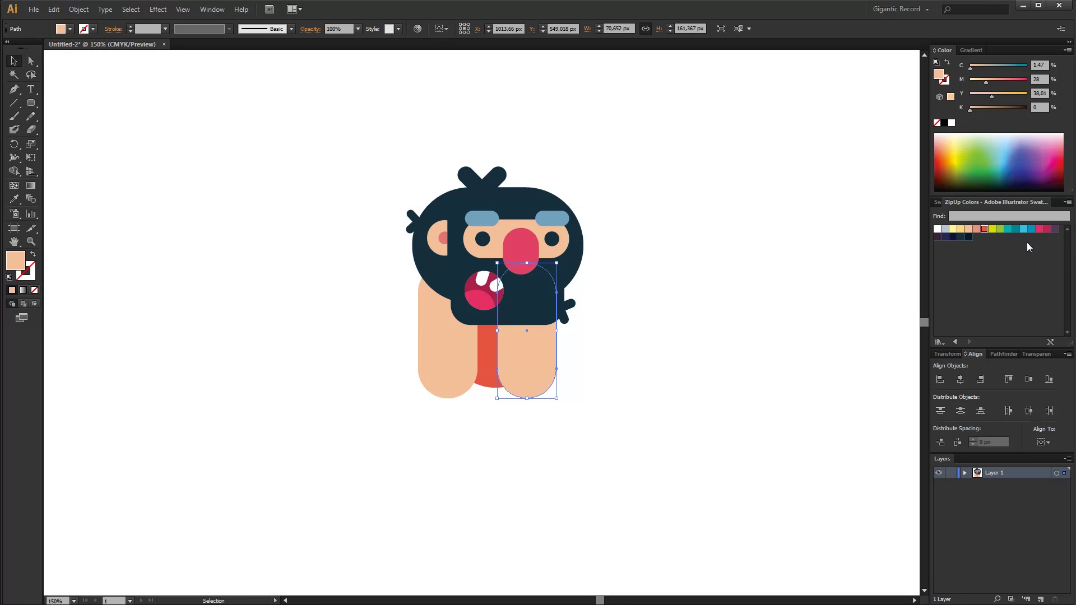
pyautogui.click(978, 230)
pyautogui.rightClick(520, 352)
pyautogui.moveTo(576, 512)
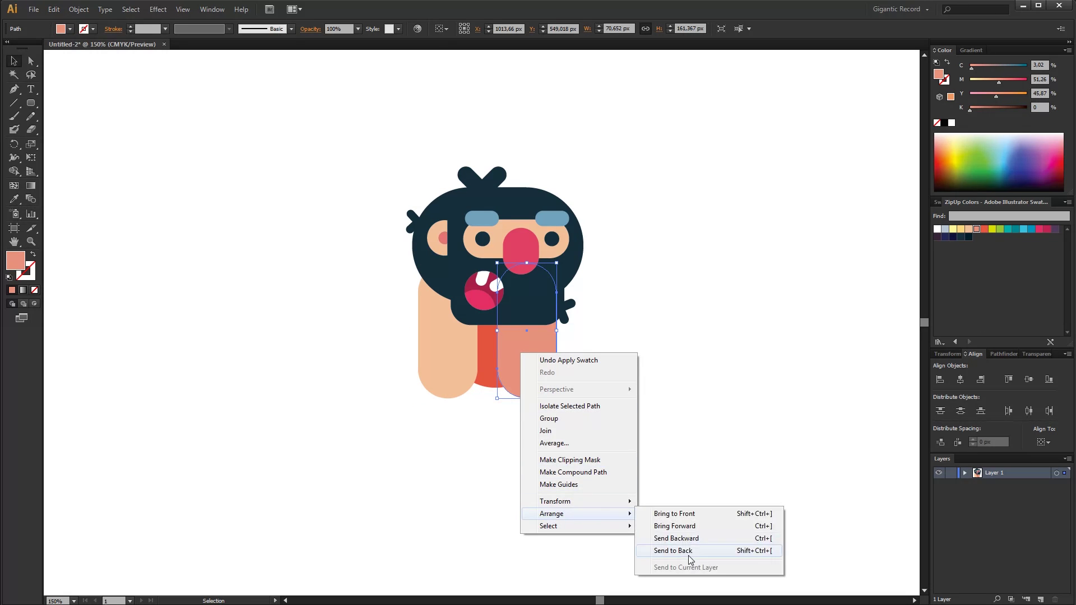
pyautogui.click(693, 560)
# Step: Select the three body shapes below the head and nudge them left together
pyautogui.moveTo(677, 491); pyautogui.dragTo(440, 364)
pyautogui.press('Left')
pyautogui.press('Left')
pyautogui.press('Left')
pyautogui.press('Left')
pyautogui.press('Left')
pyautogui.press('Left')
pyautogui.press('Left')
pyautogui.click(602, 436)
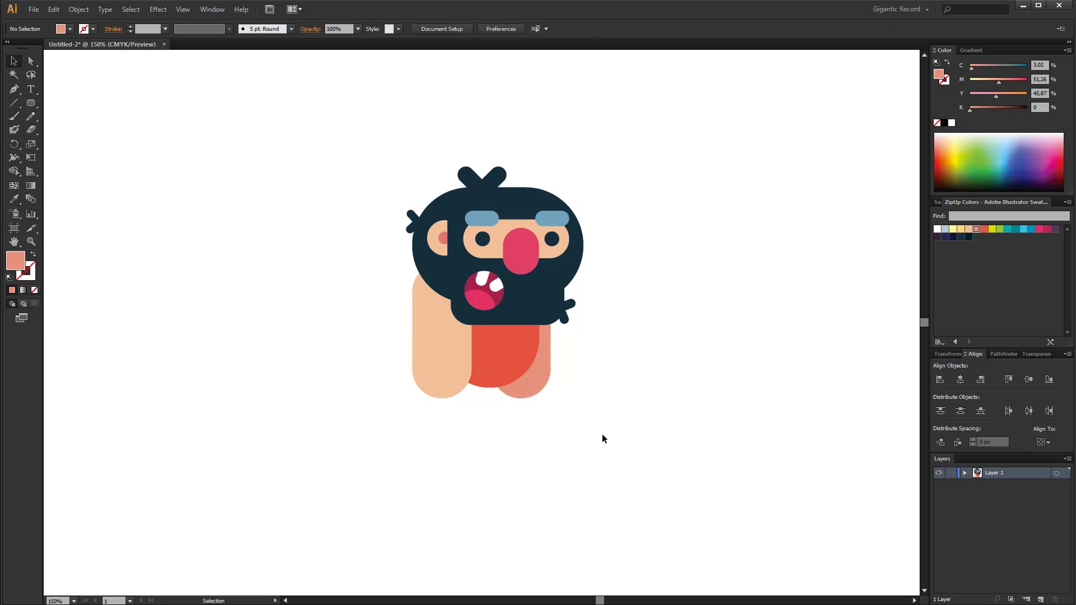
# Step: Recolour the middle red body shape to a stronger red with 88% magenta
pyautogui.click(539, 386)
pyautogui.click(560, 440)
pyautogui.click(489, 369)
pyautogui.click(985, 229)
pyautogui.click(736, 273)
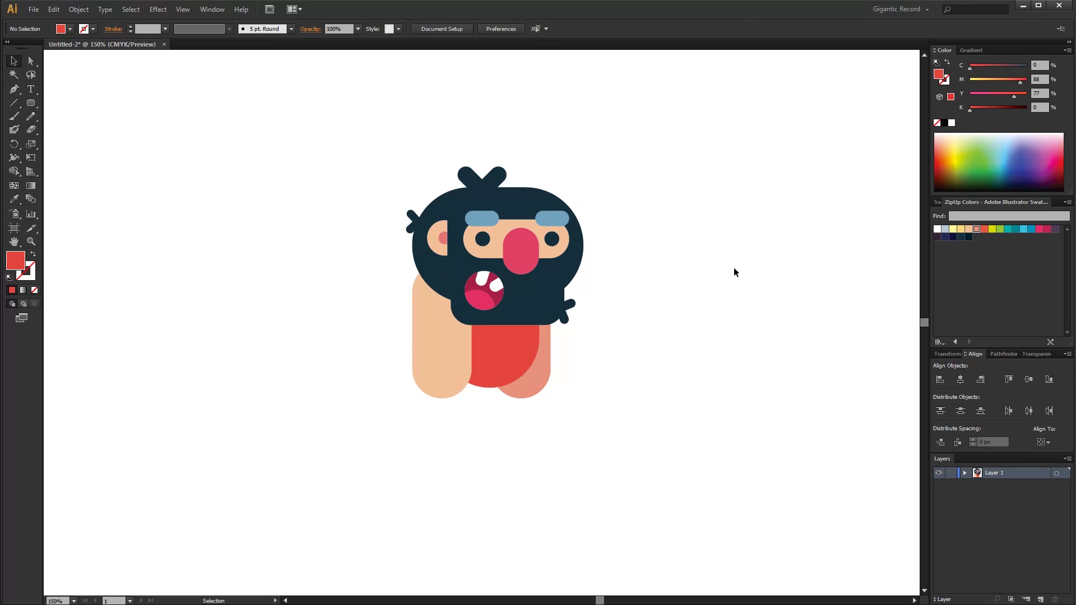
# Step: Draw a thin horizontal rounded rectangle about 27 × 5 px beside the character and fill it with dark navy
pyautogui.moveTo(30, 107); pyautogui.dragTo(55, 125)
pyautogui.moveTo(197, 316); pyautogui.dragTo(200, 317)
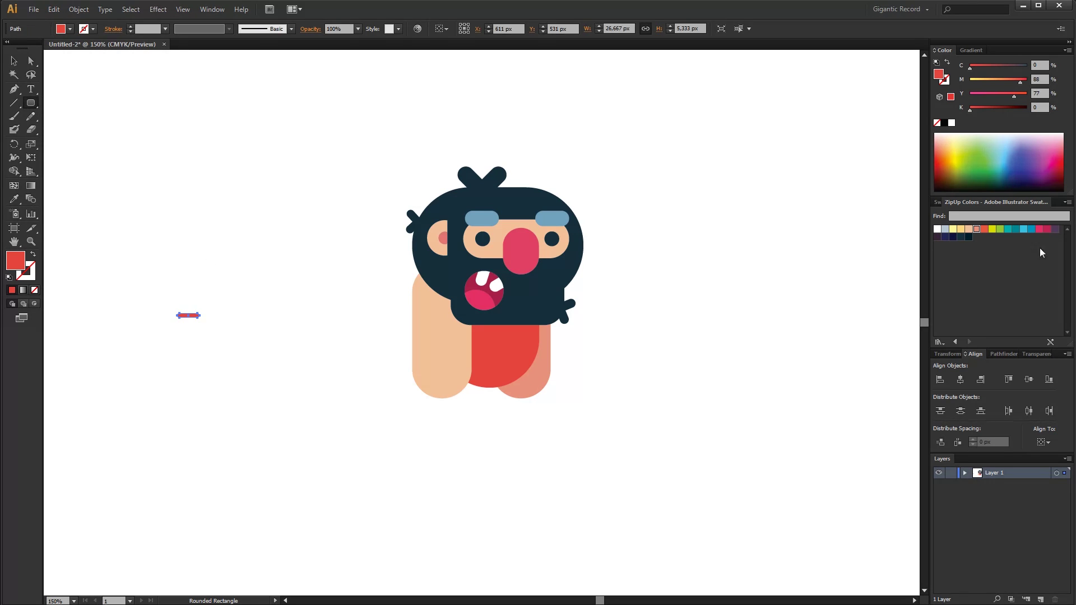
pyautogui.click(958, 237)
pyautogui.click(14, 61)
pyautogui.click(182, 321)
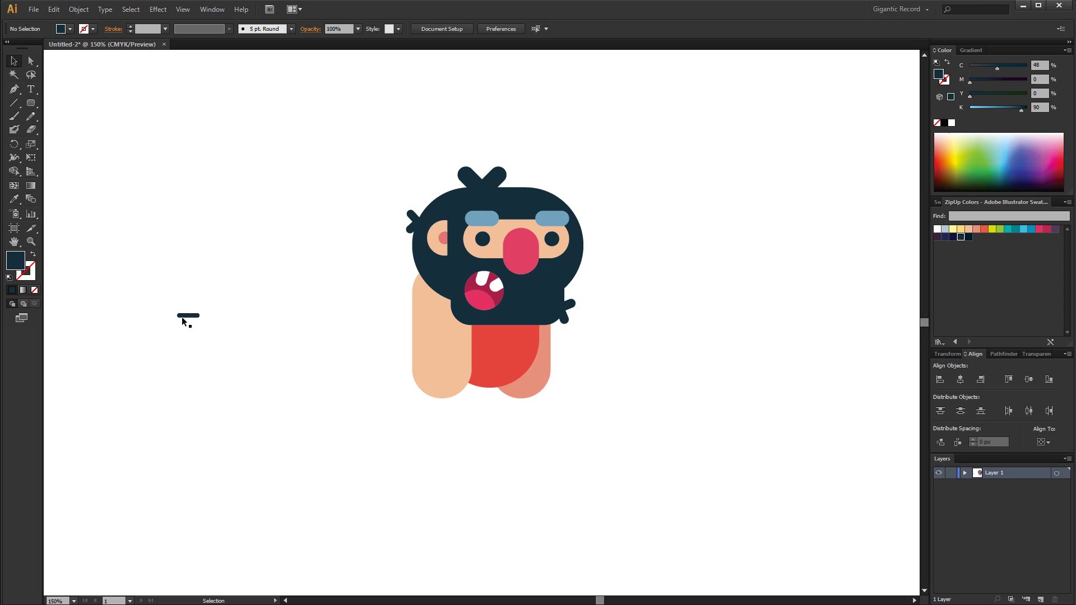
# Step: Arrange three slate-blue stripes, 36% cyan and 72% black, one above another on the front arm and group them with it
pyautogui.moveTo(424, 342); pyautogui.dragTo(430, 343)
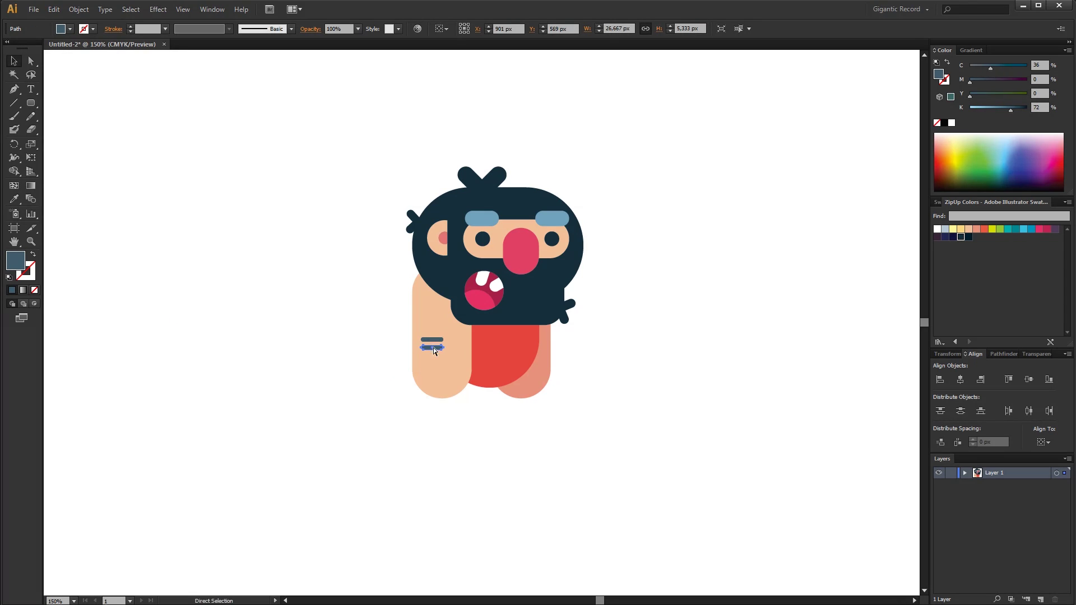
pyautogui.moveTo(354, 388); pyautogui.dragTo(439, 333)
pyautogui.hotkey('ctrl', 'g')
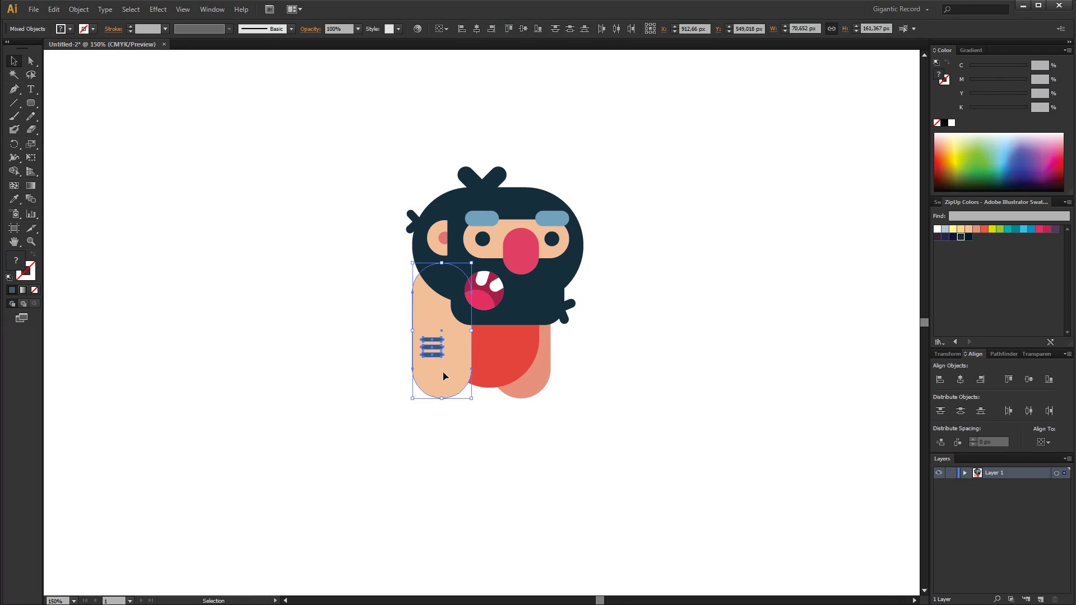
pyautogui.click(502, 410)
# Step: Bring the head group to the front, above the striped arm
pyautogui.click(489, 287)
pyautogui.rightClick(489, 287)
pyautogui.moveTo(553, 383)
pyautogui.click(641, 381)
pyautogui.click(611, 367)
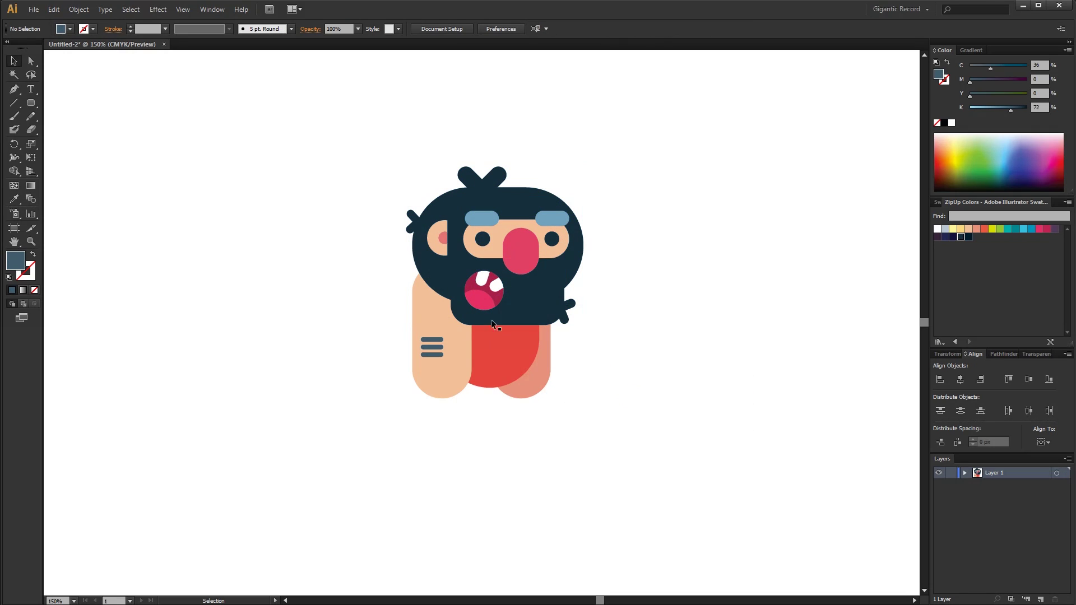
# Step: Draw a circle about 65 px across over the lower part of the red body and the back arm
pyautogui.moveTo(30, 103); pyautogui.dragTo(79, 130)
pyautogui.keyDown('shift'); pyautogui.moveTo(544, 377); pyautogui.dragTo(550, 387); pyautogui.keyUp('shift')
pyautogui.click(14, 61)
# Step: Fill the circle with a dark red sampled from the body, adjusted to 100% magenta and 19% black
pyautogui.click(14, 199)
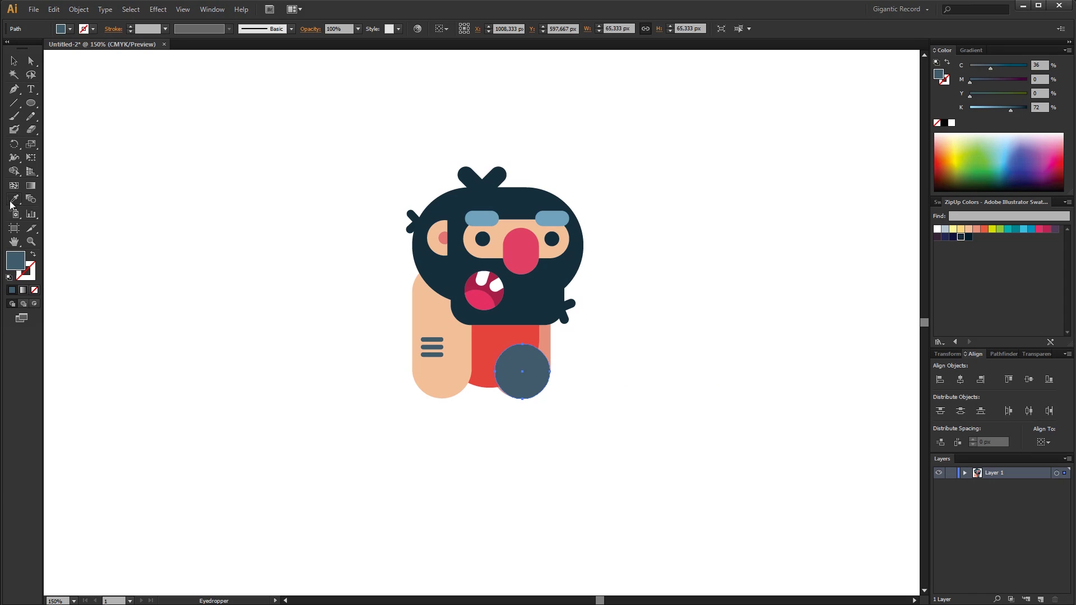
pyautogui.click(505, 339)
pyautogui.click(1032, 83)
pyautogui.press('v')
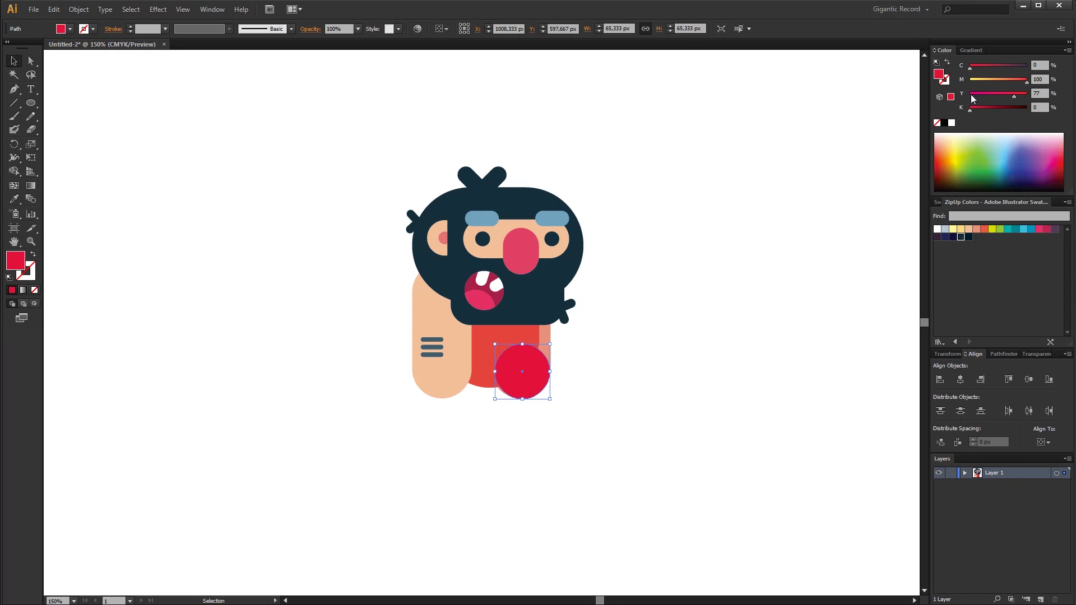
pyautogui.click(982, 108)
pyautogui.click(448, 453)
# Step: Move the striped arm aside and add two copies of the dark red circle, one about 105 px across and a smaller one under the mouth
pyautogui.keyDown('shift'); pyautogui.moveTo(449, 372); pyautogui.dragTo(336, 360); pyautogui.keyUp('shift')
pyautogui.click(412, 331)
pyautogui.keyDown('alt'); pyautogui.moveTo(526, 357); pyautogui.dragTo(468, 390); pyautogui.keyUp('alt')
pyautogui.moveTo(437, 434); pyautogui.dragTo(454, 375)
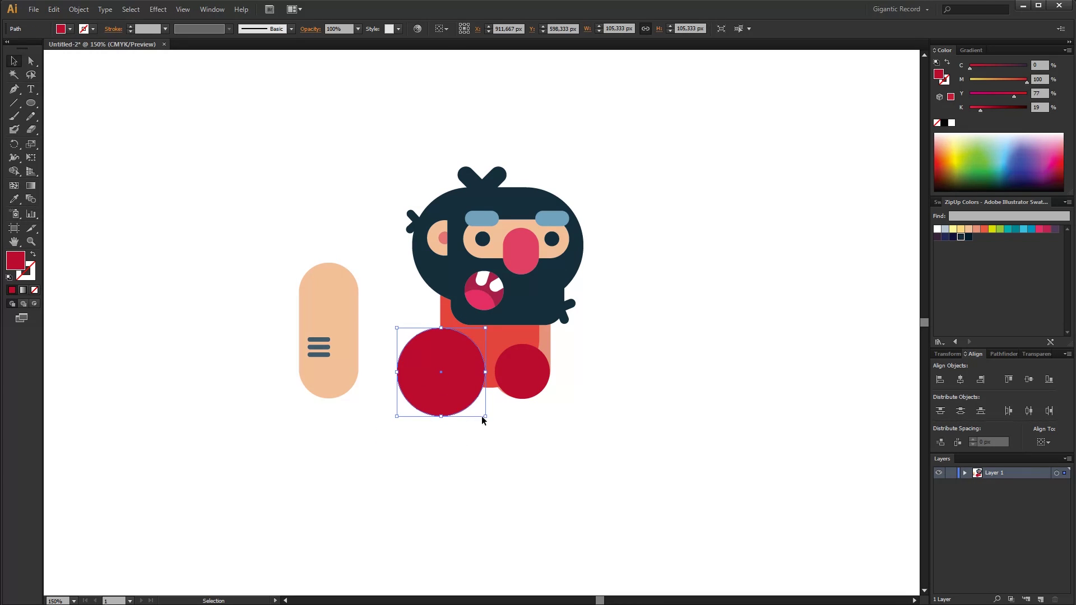
pyautogui.moveTo(486, 417); pyautogui.dragTo(506, 324)
pyautogui.click(722, 386)
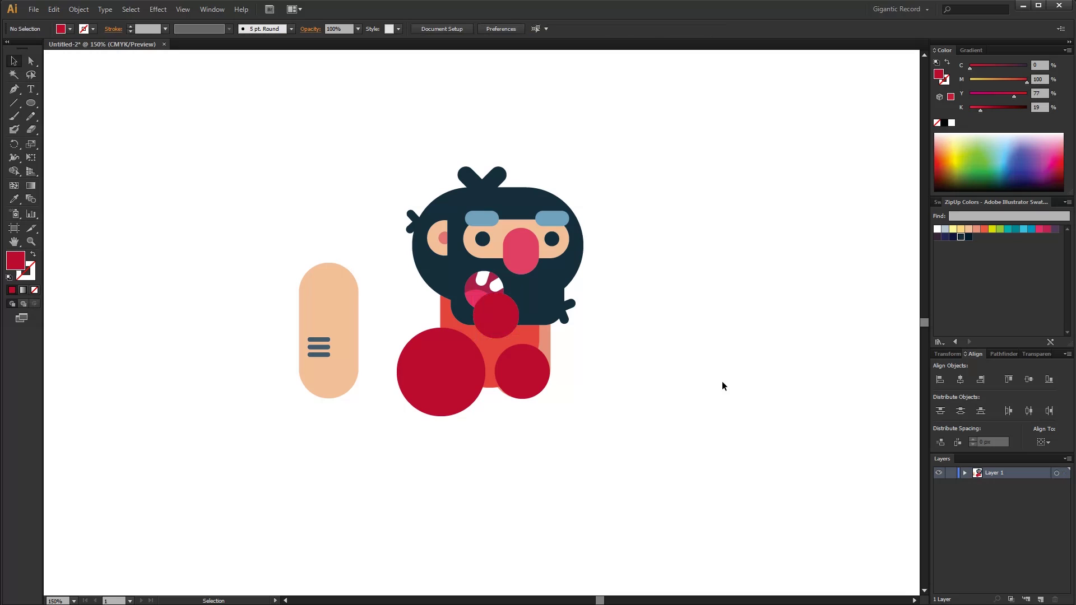
# Step: Group the three dark red circles and split them against the red body shape with Pathfinder Divide
pyautogui.keyDown('shift'); pyautogui.click(500, 330); pyautogui.keyUp('shift')
pyautogui.keyDown('shift'); pyautogui.click(473, 360); pyautogui.keyUp('shift')
pyautogui.hotkey('ctrl', 'g')
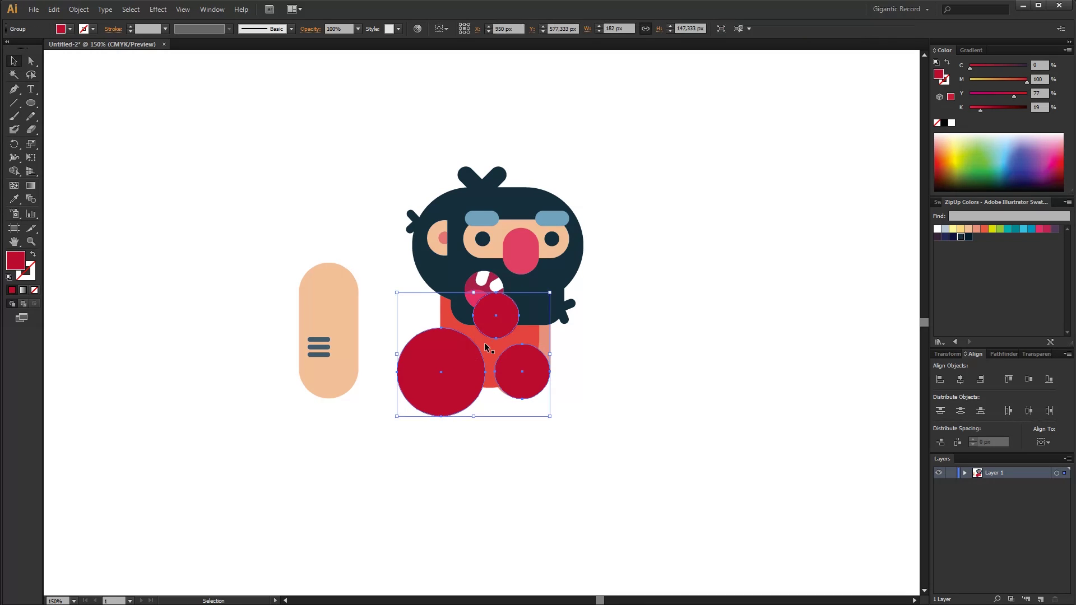
pyautogui.click(486, 347)
pyautogui.keyDown('shift'); pyautogui.click(521, 372); pyautogui.keyUp('shift')
pyautogui.keyDown('shift'); pyautogui.click(441, 372); pyautogui.keyUp('shift')
pyautogui.keyDown('shift'); pyautogui.click(495, 315); pyautogui.keyUp('shift')
pyautogui.click(996, 354)
pyautogui.click(942, 407)
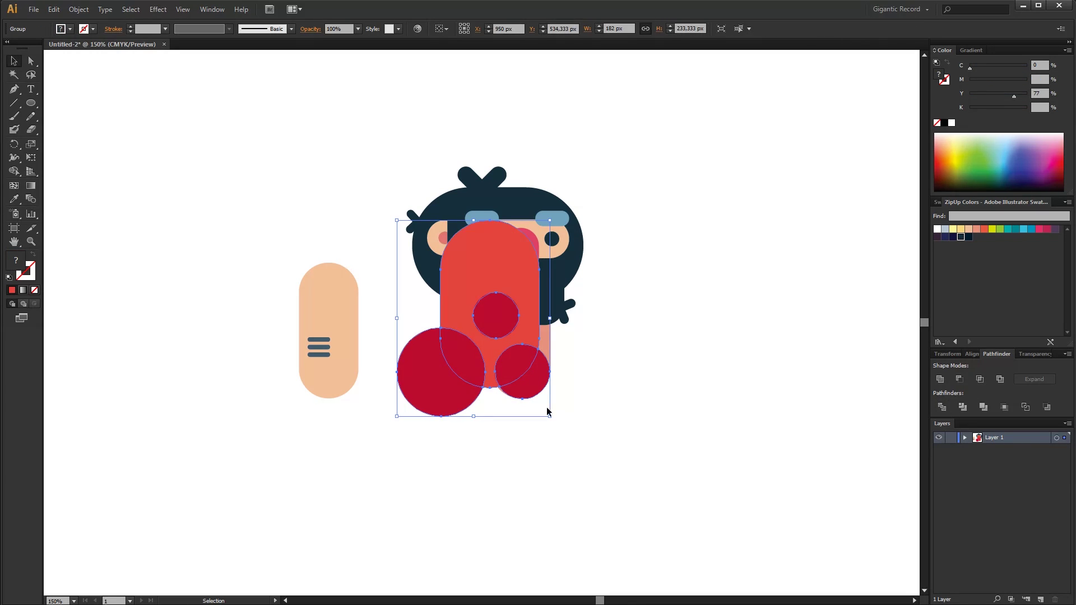
# Step: Ungroup the divided shapes and delete the circle pieces outside the red body outline
pyautogui.rightClick(455, 396)
pyautogui.click(488, 461)
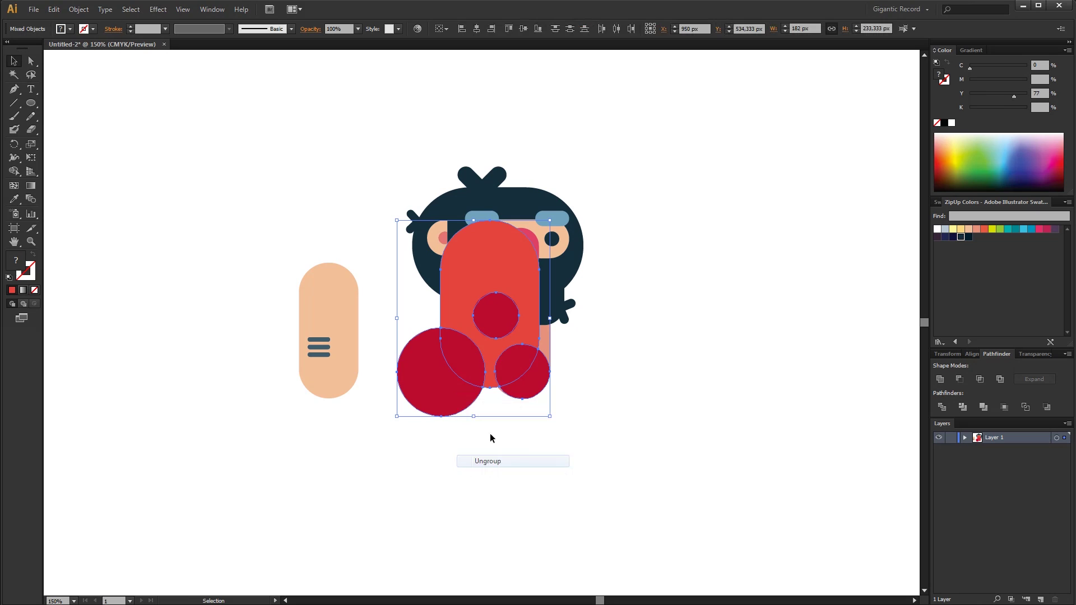
pyautogui.keyDown('shift'); pyautogui.click(528, 325); pyautogui.keyUp('shift')
pyautogui.click(585, 350)
pyautogui.click(534, 389)
pyautogui.press('Delete')
pyautogui.click(473, 366)
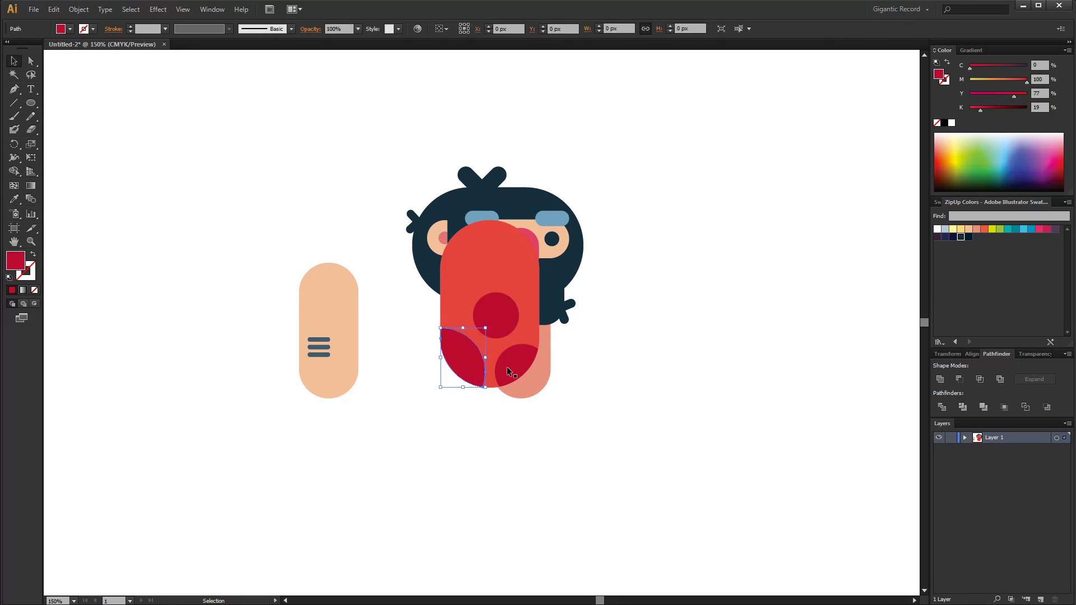
# Step: Bring the head group in front of the spotted red body
pyautogui.click(552, 241)
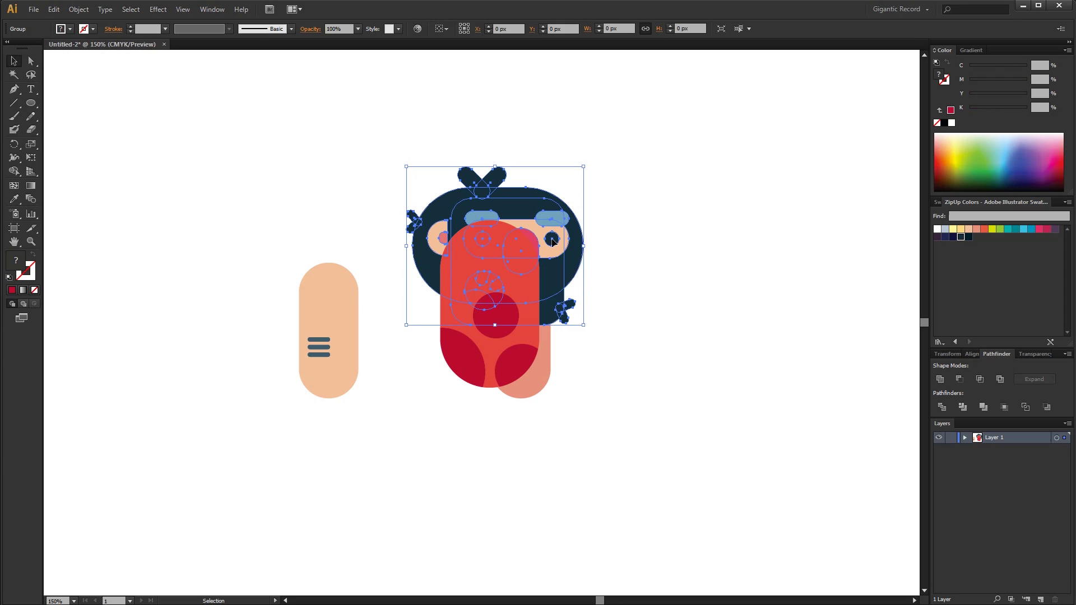
pyautogui.rightClick(552, 241)
pyautogui.moveTo(594, 334)
pyautogui.click(751, 336)
pyautogui.click(380, 381)
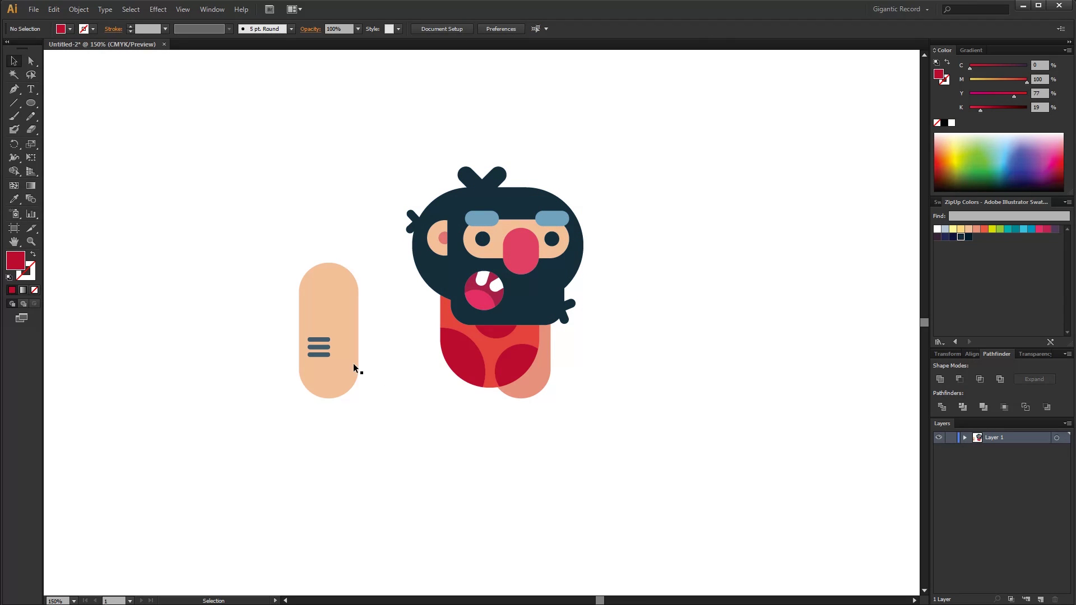
# Step: Move the striped arm back over the body's side and bring the arm and head to the front
pyautogui.keyDown('shift'); pyautogui.moveTo(353, 367); pyautogui.dragTo(468, 383); pyautogui.keyUp('shift')
pyautogui.click(481, 455)
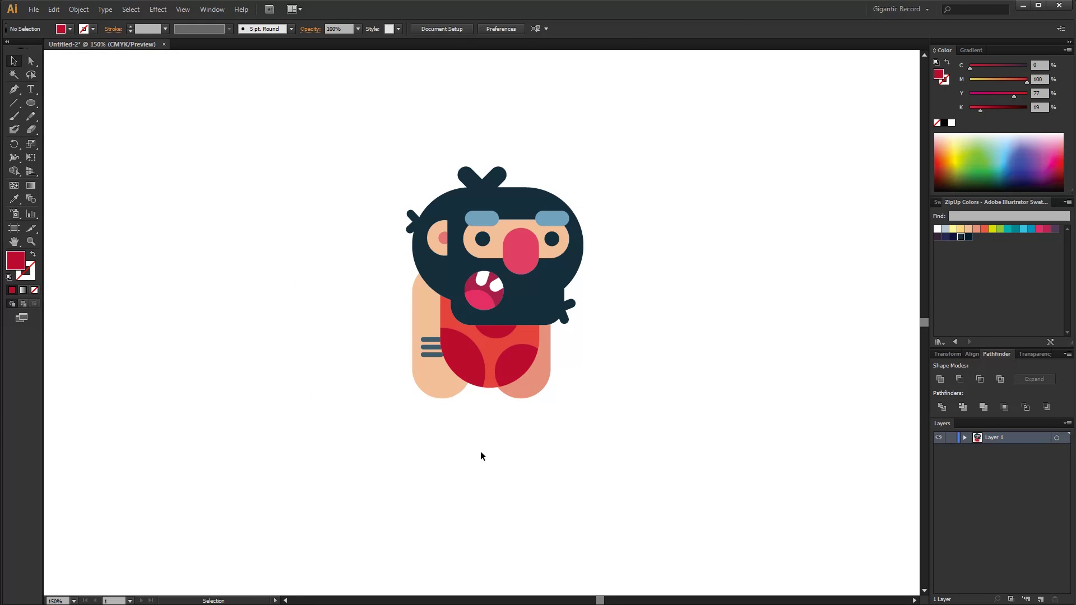
pyautogui.click(421, 377)
pyautogui.keyDown('shift'); pyautogui.click(509, 262); pyautogui.keyUp('shift')
pyautogui.rightClick(508, 262)
pyautogui.moveTo(587, 359)
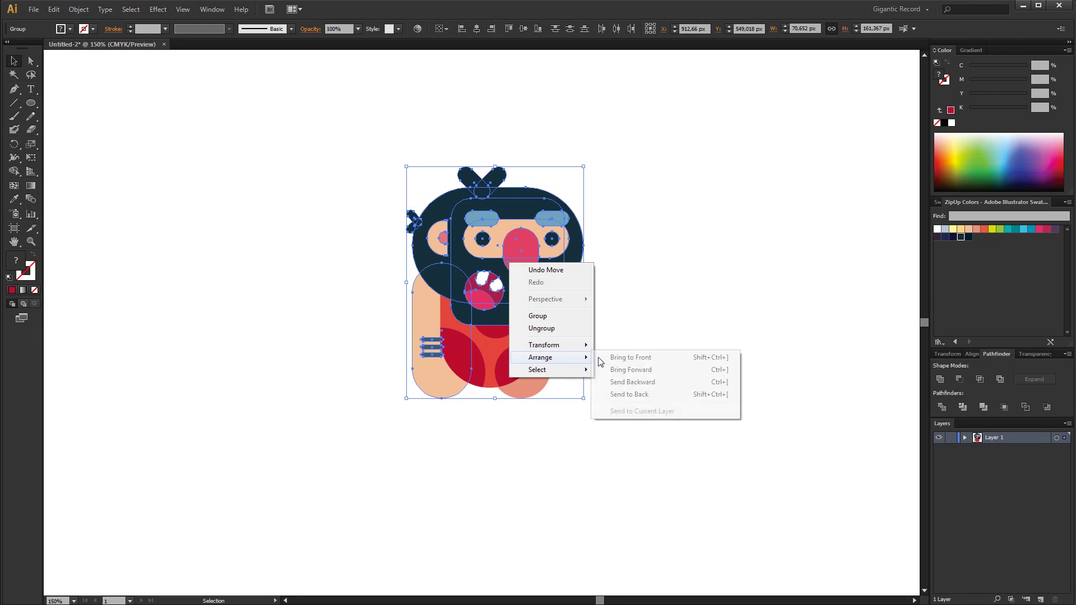
pyautogui.click(631, 358)
pyautogui.click(666, 394)
pyautogui.click(703, 407)
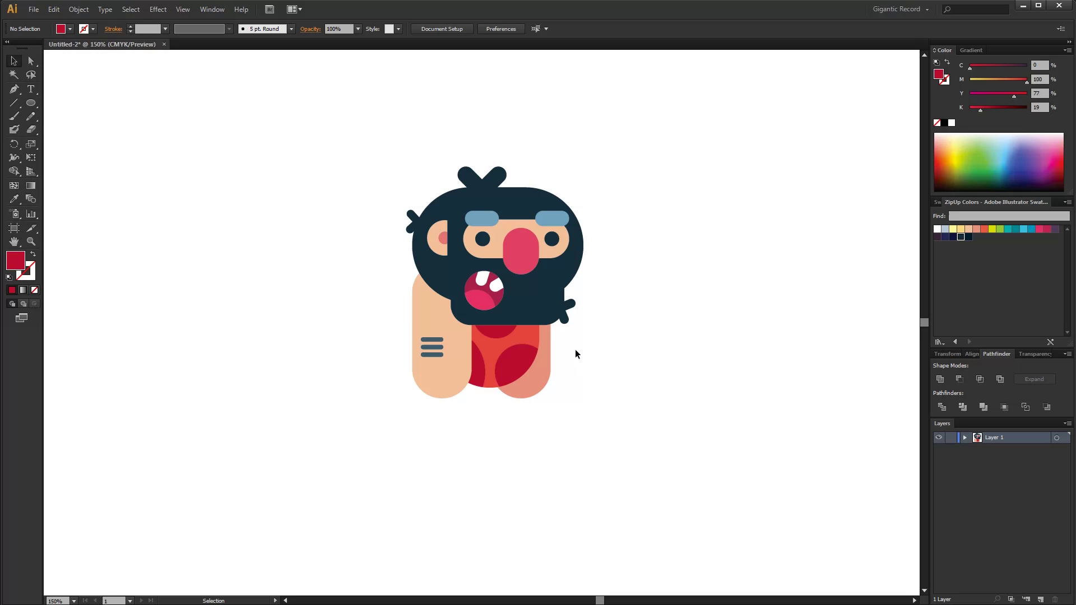
# Step: Enlarge the head group slightly from its centre and shift it up a little
pyautogui.click(539, 308)
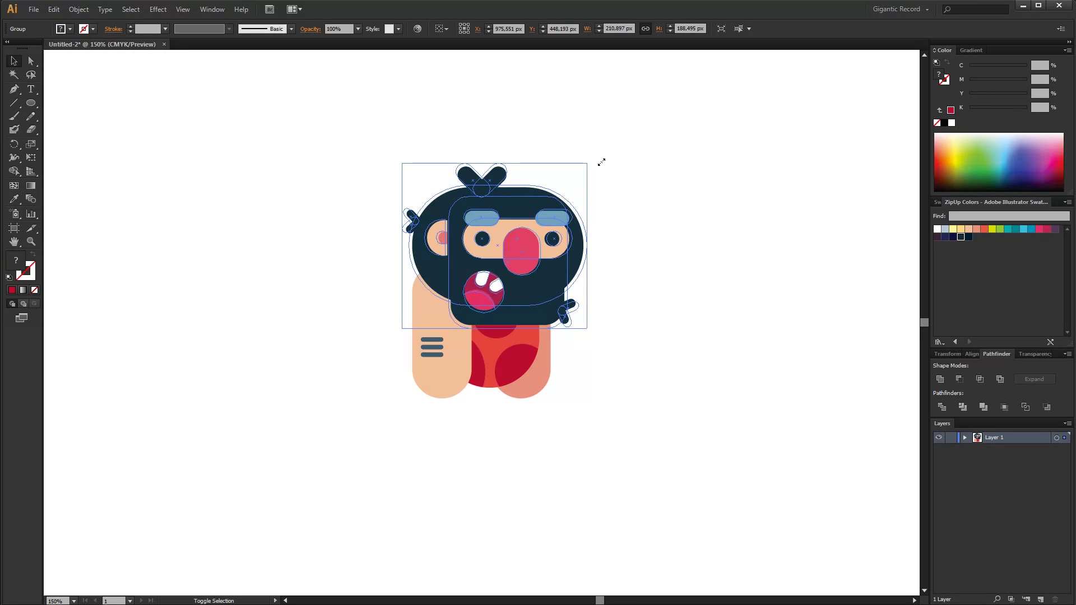
pyautogui.keyDown('alt'); pyautogui.keyDown('shift'); pyautogui.moveTo(601, 162); pyautogui.dragTo(617, 160); pyautogui.keyUp('shift'); pyautogui.keyUp('alt')
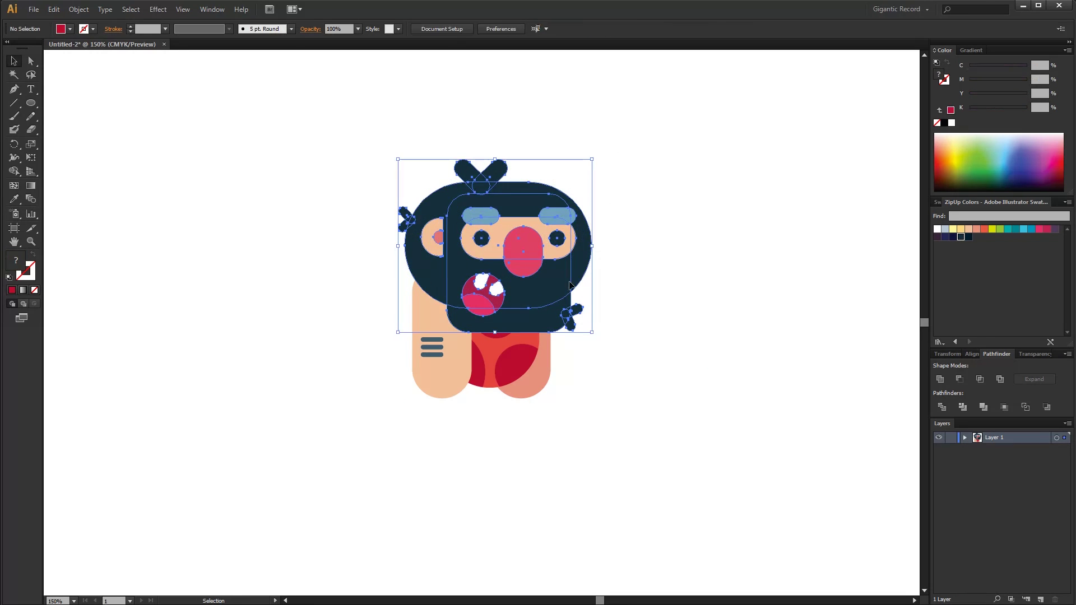
pyautogui.click(636, 365)
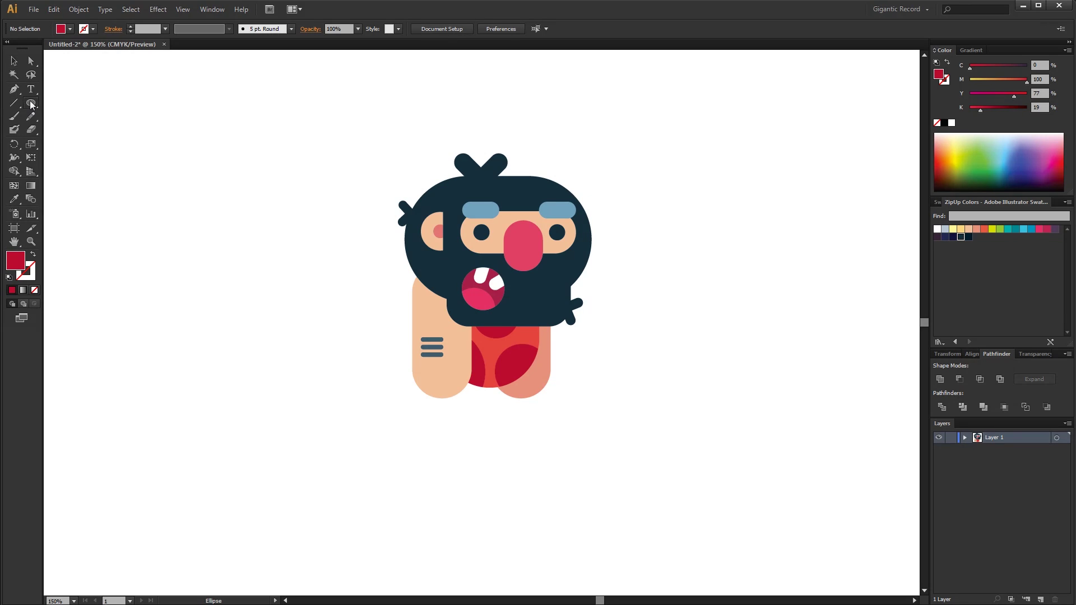
# Step: Draw a tall rounded rectangle below the arm and cut off its lower end with a rectangle using Minus Front to form a leg
pyautogui.moveTo(31, 104); pyautogui.dragTo(60, 115)
pyautogui.moveTo(367, 391); pyautogui.dragTo(394, 477)
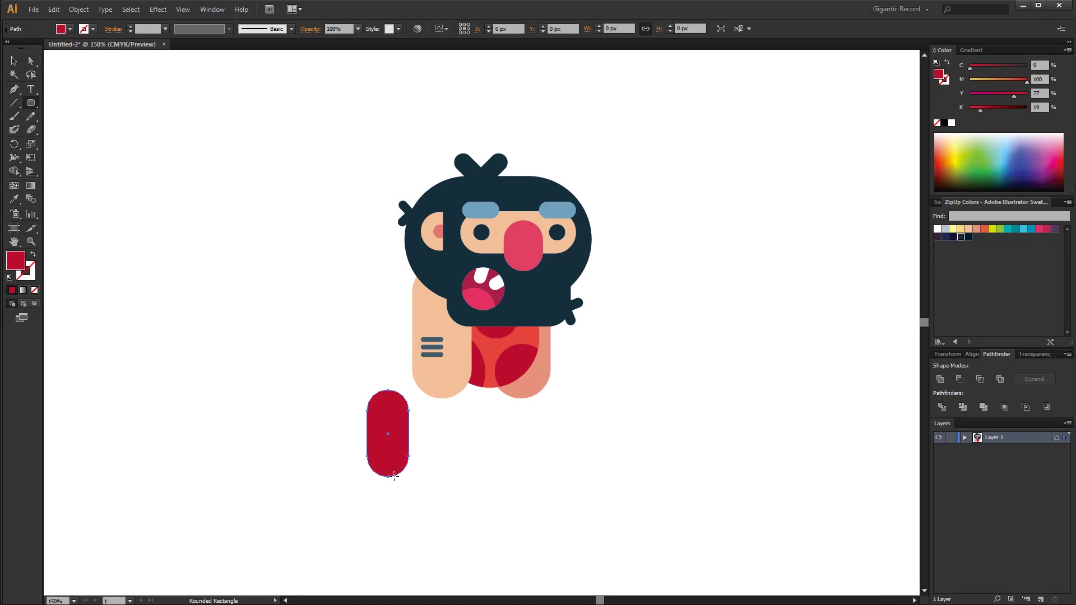
pyautogui.moveTo(31, 103); pyautogui.dragTo(53, 103)
pyautogui.moveTo(461, 506); pyautogui.dragTo(309, 450)
pyautogui.press('v')
pyautogui.moveTo(308, 327); pyautogui.dragTo(392, 483)
pyautogui.click(960, 379)
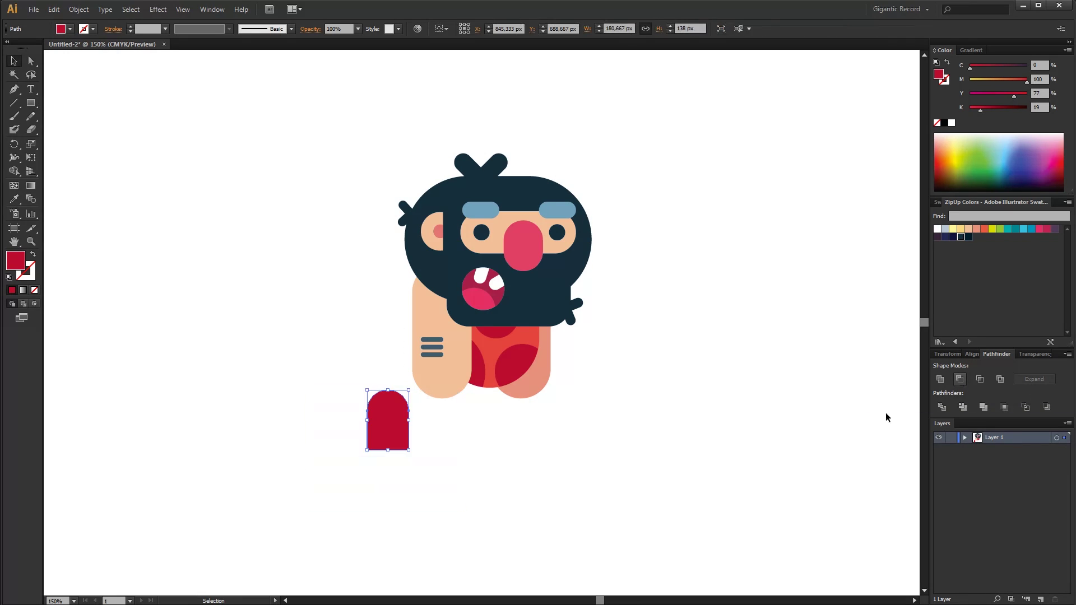
# Step: Fill the leg with the back arm's salmon colour and place it, slightly narrowed, under the striped arm
pyautogui.click(14, 199)
pyautogui.click(534, 391)
pyautogui.click(17, 62)
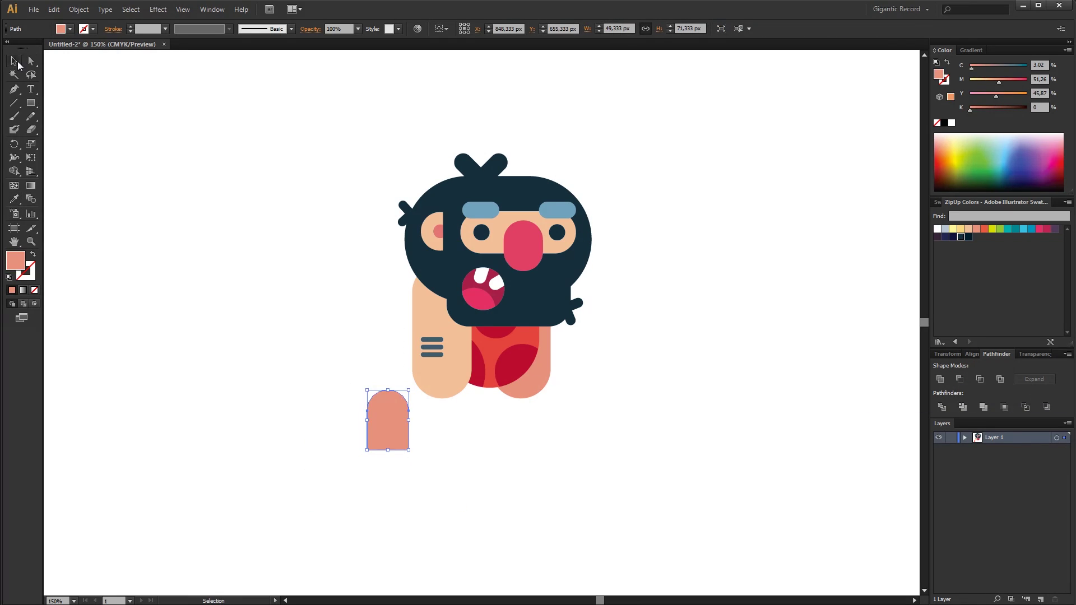
pyautogui.moveTo(407, 452); pyautogui.dragTo(476, 414)
# Step: Bring the striped arm and the head in front of the leg
pyautogui.click(465, 342)
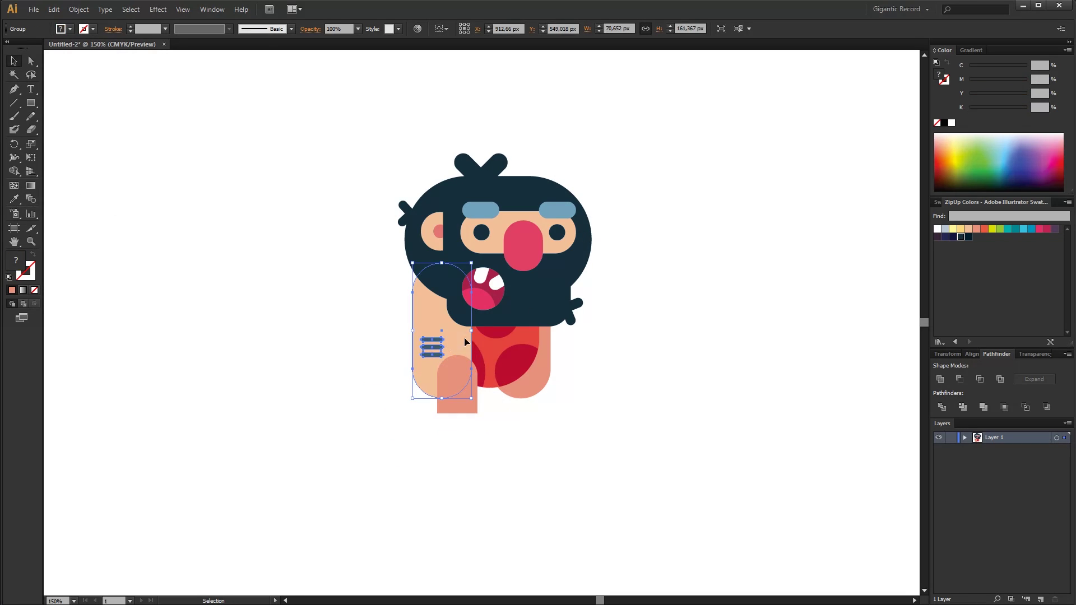
pyautogui.rightClick(519, 303)
pyautogui.moveTo(551, 391)
pyautogui.click(621, 395)
# Step: Copy the leg horizontally to form the second leg and recolour the copy to 64% magenta and 62% yellow
pyautogui.click(446, 408)
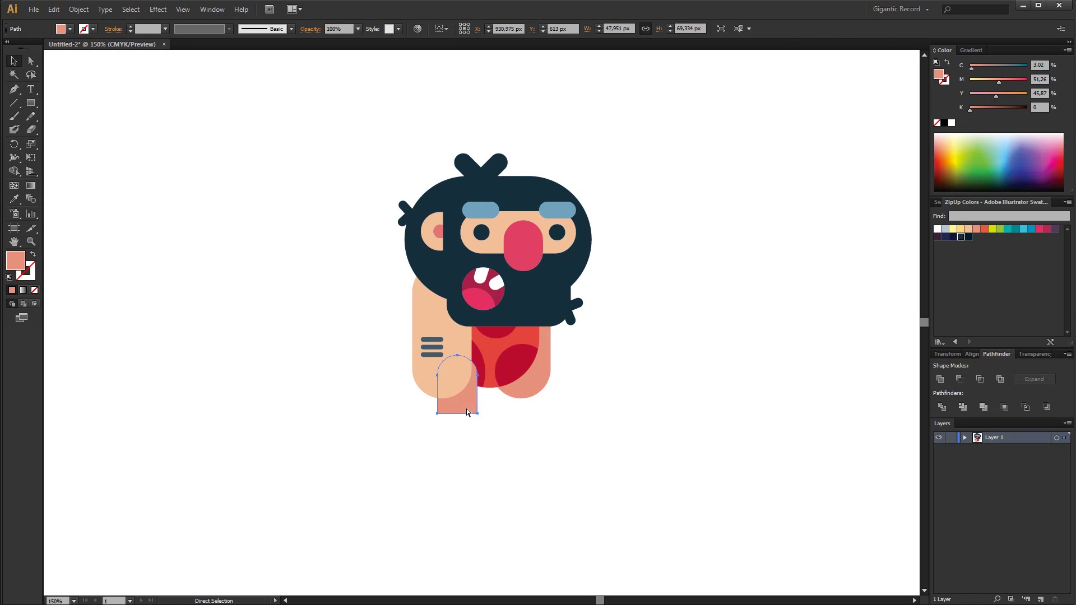
pyautogui.press('v')
pyautogui.keyDown('alt'); pyautogui.moveTo(466, 412); pyautogui.dragTo(516, 412); pyautogui.keyUp('alt')
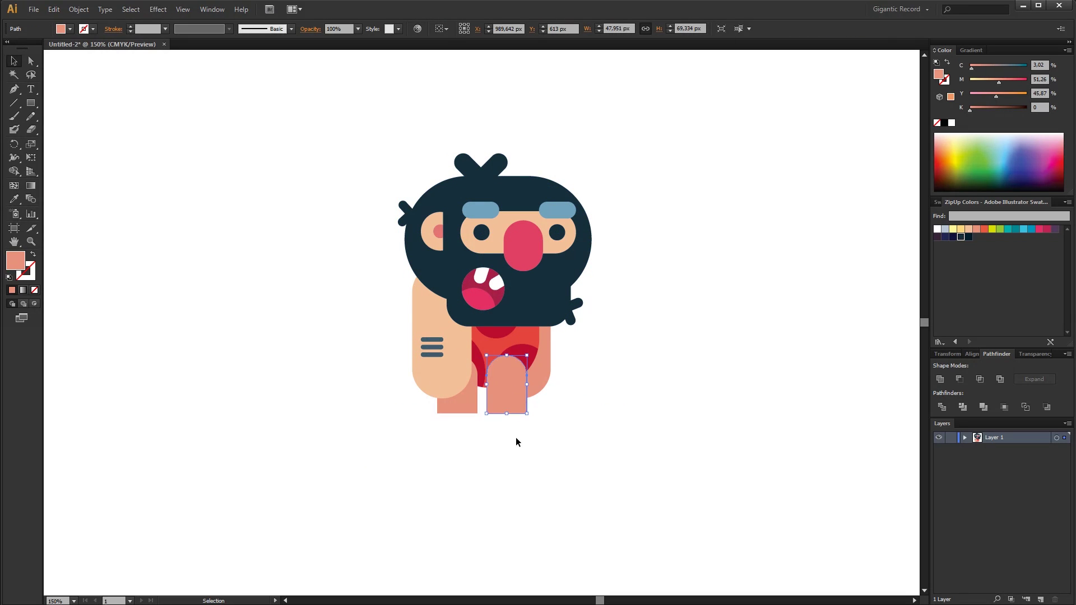
pyautogui.click(1008, 82)
pyautogui.click(679, 339)
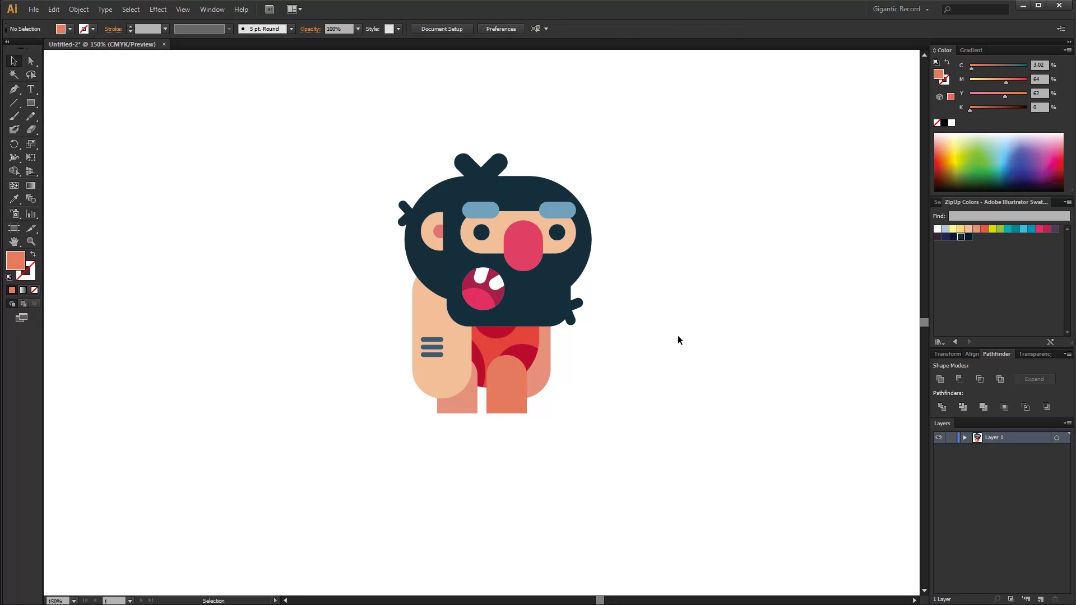
# Step: Send the second leg and the back arm to the back, behind the red body
pyautogui.click(521, 402)
pyautogui.rightClick(543, 370)
pyautogui.moveTo(577, 519)
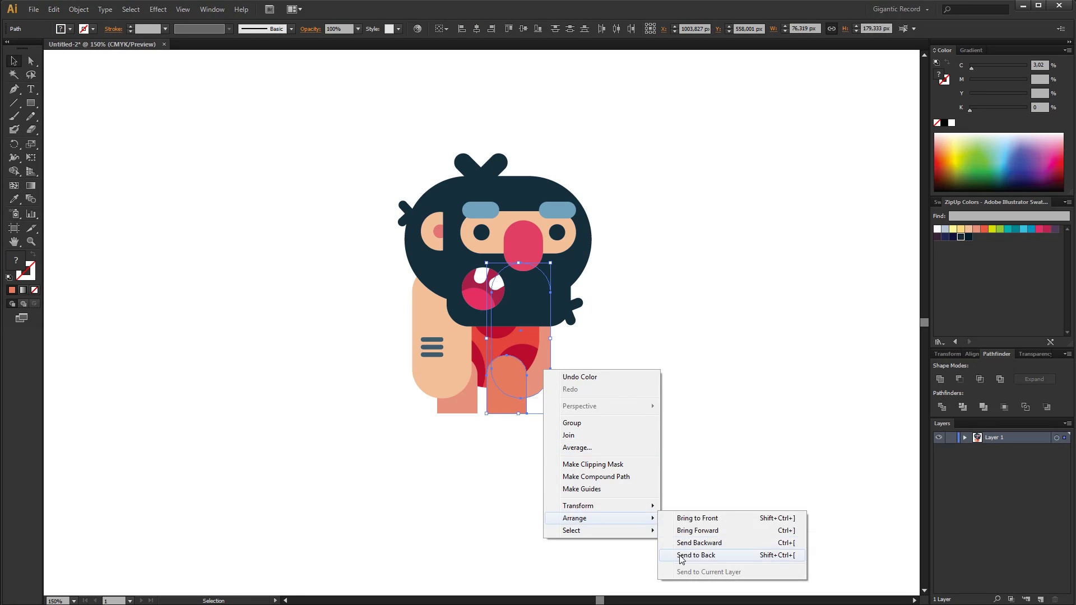
pyautogui.click(695, 555)
# Step: Deepen the second leg's colour by raising its magenta
pyautogui.click(526, 396)
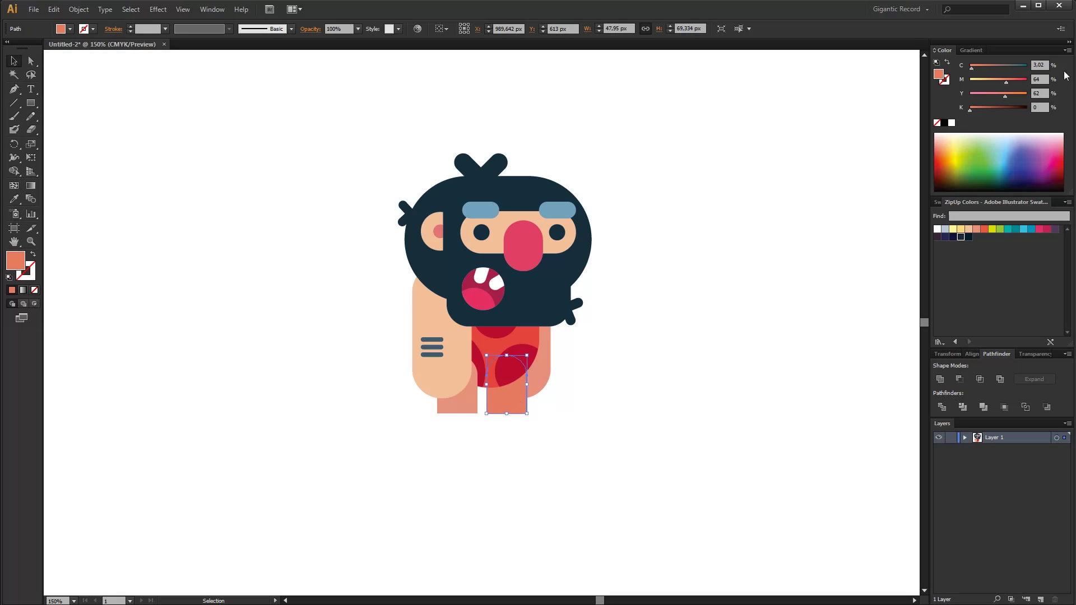
pyautogui.click(1012, 79)
pyautogui.click(602, 364)
# Step: Recolour the spotted body's base shape inside its group to 89% magenta and 67% yellow
pyautogui.doubleClick(502, 342)
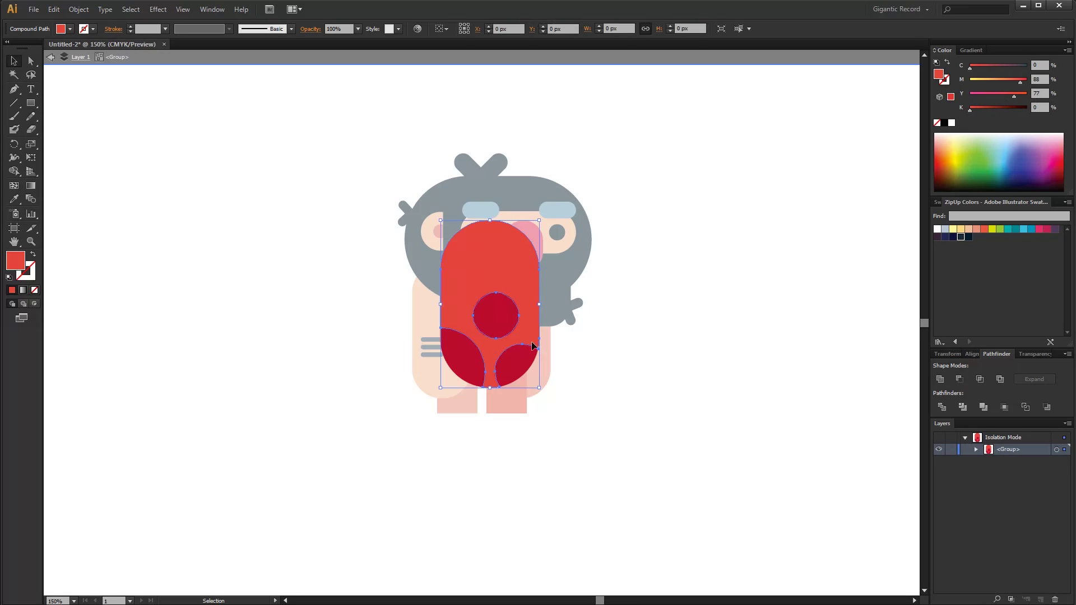
pyautogui.click(1016, 79)
pyautogui.moveTo(1015, 82); pyautogui.dragTo(1013, 82)
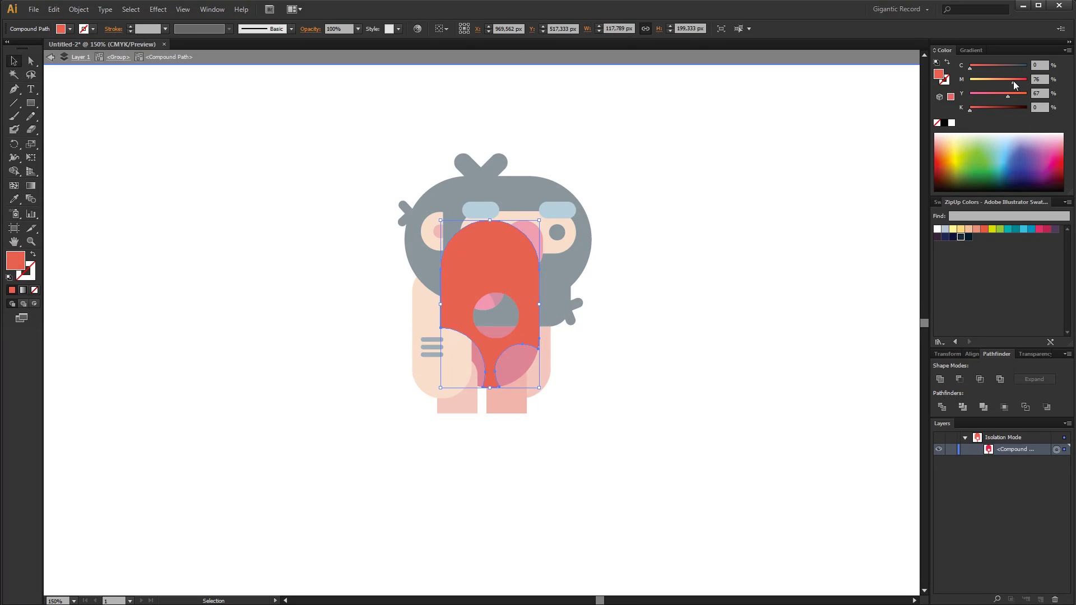
pyautogui.doubleClick(735, 251)
pyautogui.doubleClick(524, 328)
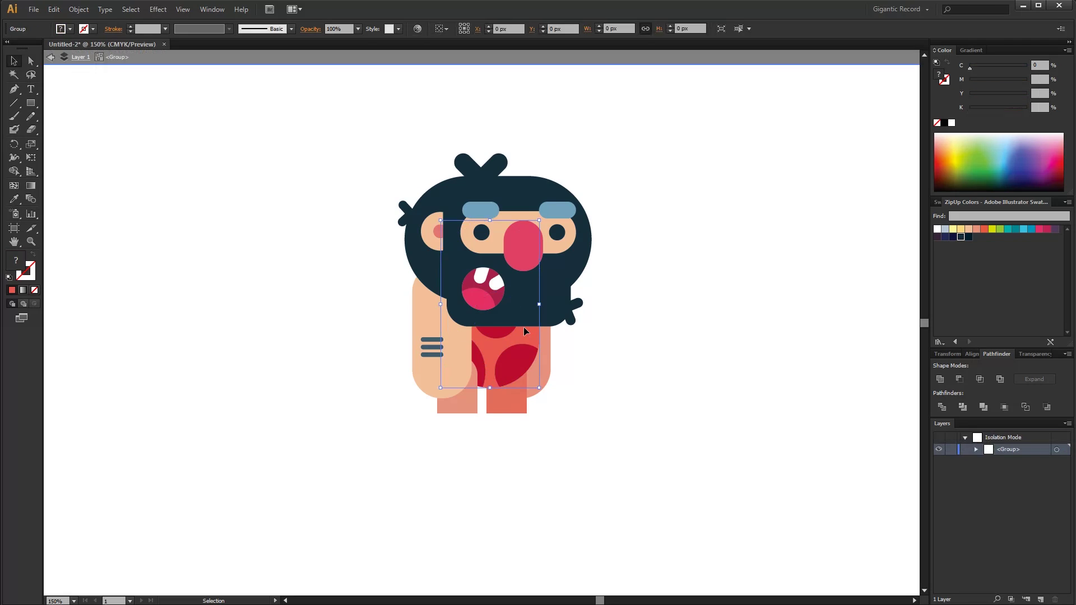
pyautogui.doubleClick(627, 370)
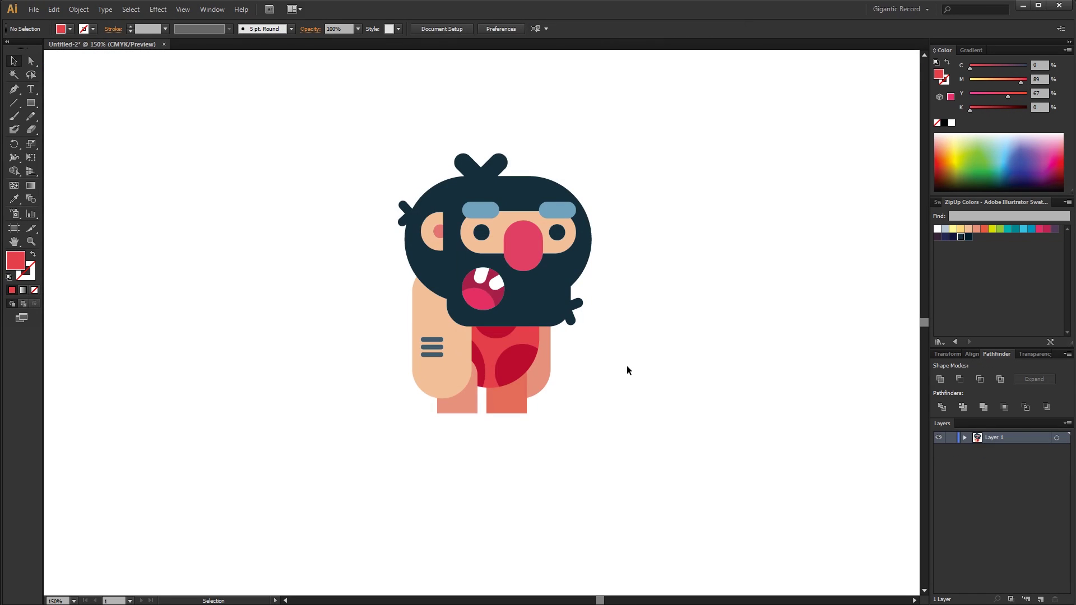
# Step: Scale the whole character down proportionally from its centre until the head is about 139 px wide
pyautogui.moveTo(649, 153); pyautogui.dragTo(429, 406)
pyautogui.keyDown('alt'); pyautogui.keyDown('shift'); pyautogui.moveTo(593, 153); pyautogui.dragTo(512, 259); pyautogui.keyUp('shift'); pyautogui.keyUp('alt')
pyautogui.click(641, 304)
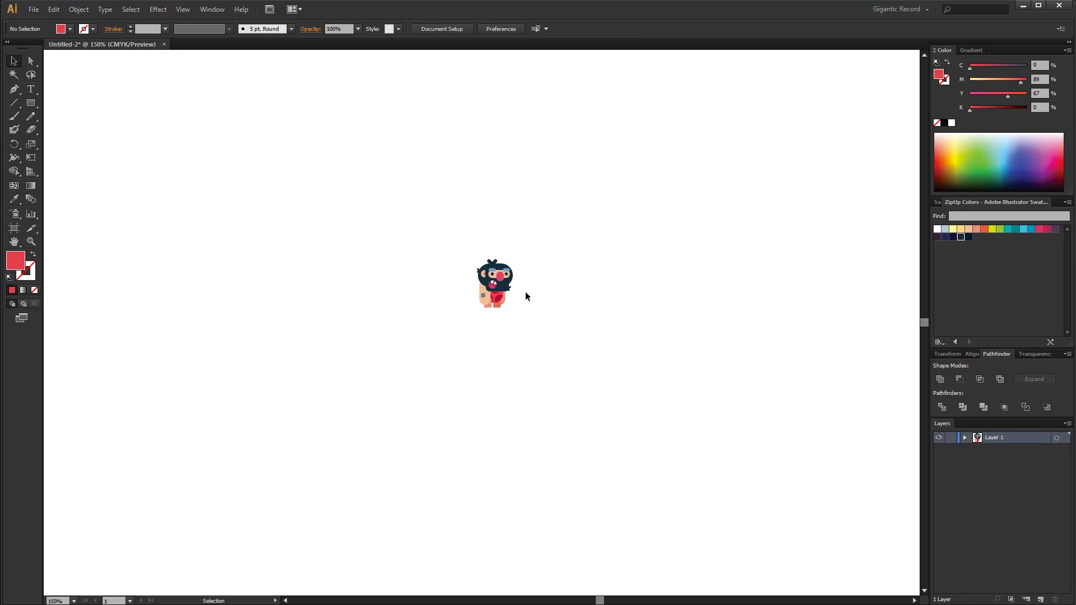
pyautogui.hotkey('ctrl', 'a')
pyautogui.keyDown('alt'); pyautogui.keyDown('shift'); pyautogui.moveTo(512, 260); pyautogui.dragTo(553, 208); pyautogui.keyUp('shift'); pyautogui.keyUp('alt')
pyautogui.click(587, 241)
# Step: Move the head group off the body onto the empty canvas beside it and ungroup it down to its individual parts
pyautogui.click(529, 277)
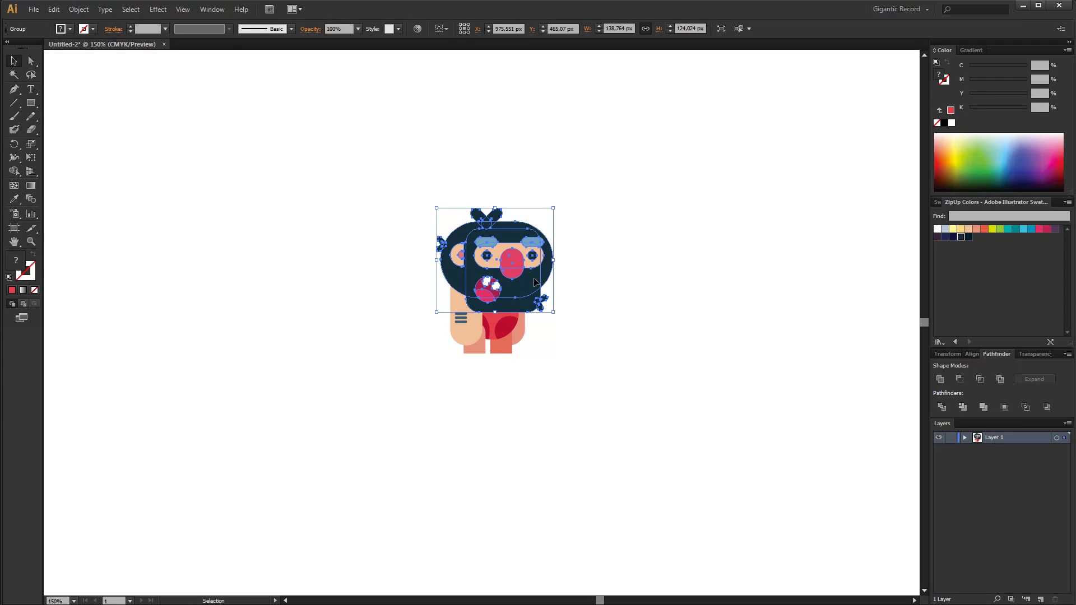
pyautogui.moveTo(535, 282); pyautogui.dragTo(789, 281)
pyautogui.click(774, 317)
pyautogui.rightClick(700, 278)
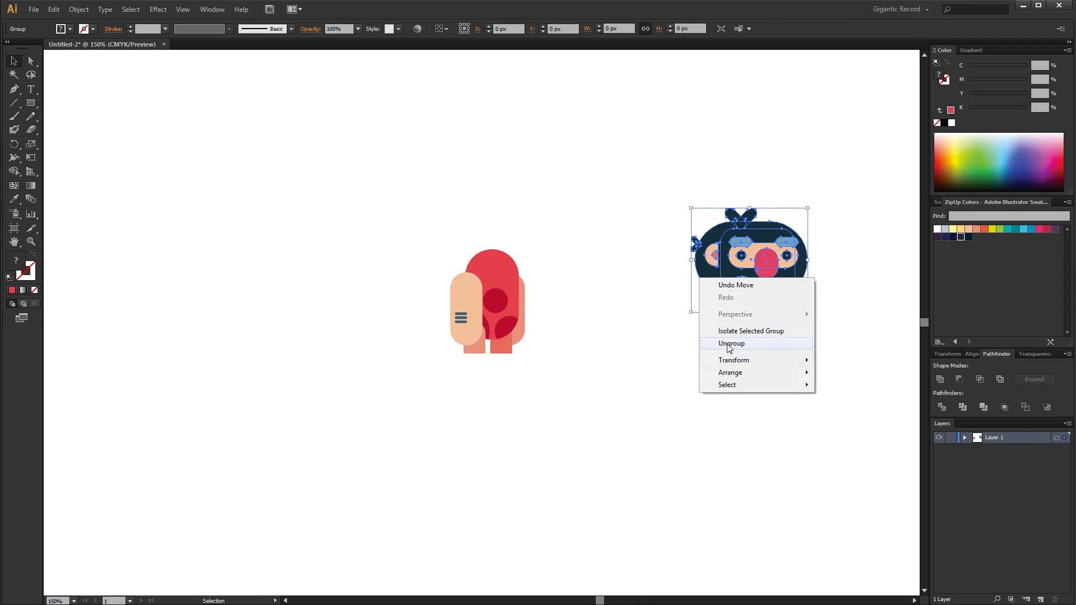
pyautogui.click(728, 345)
pyautogui.click(709, 325)
pyautogui.rightClick(708, 280)
pyautogui.click(732, 345)
pyautogui.click(707, 325)
# Step: Paste a copy of the large rounded dark head shape in front and shift it slightly left to widen the back of the head
pyautogui.click(712, 289)
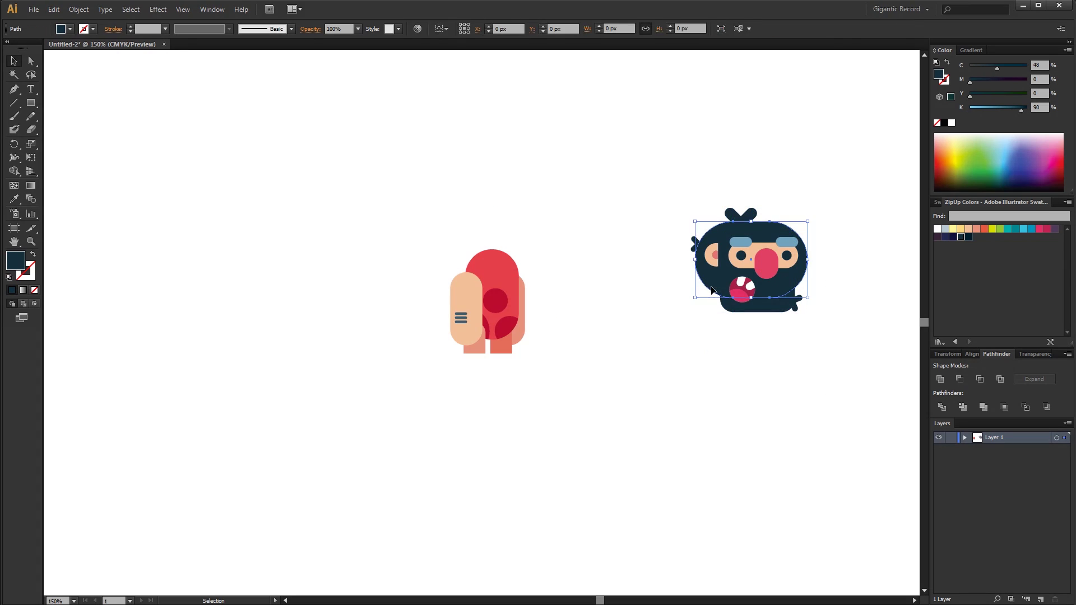
pyautogui.hotkey('ctrl', 'c')
pyautogui.hotkey('ctrl', 'f')
pyautogui.keyDown('shift'); pyautogui.moveTo(712, 290); pyautogui.dragTo(700, 290); pyautogui.keyUp('shift')
pyautogui.click(690, 310)
# Step: Move the small hair tuft at the back of the head left so it sits on the widened outline
pyautogui.moveTo(666, 215); pyautogui.dragTo(693, 247)
pyautogui.keyDown('shift'); pyautogui.click(708, 227); pyautogui.keyUp('shift')
pyautogui.hotkey('shift', 'Left')
pyautogui.click(762, 315)
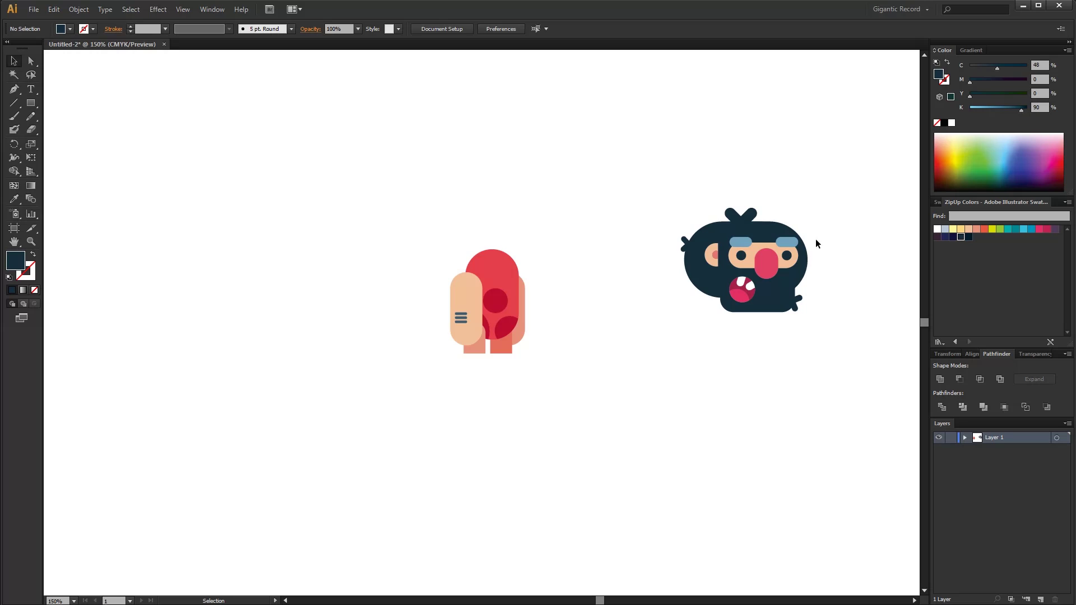
# Step: Group all the head parts, place the head back on top of the body and scale it down slightly in proportion
pyautogui.moveTo(816, 241); pyautogui.dragTo(750, 336)
pyautogui.moveTo(779, 280); pyautogui.dragTo(532, 271)
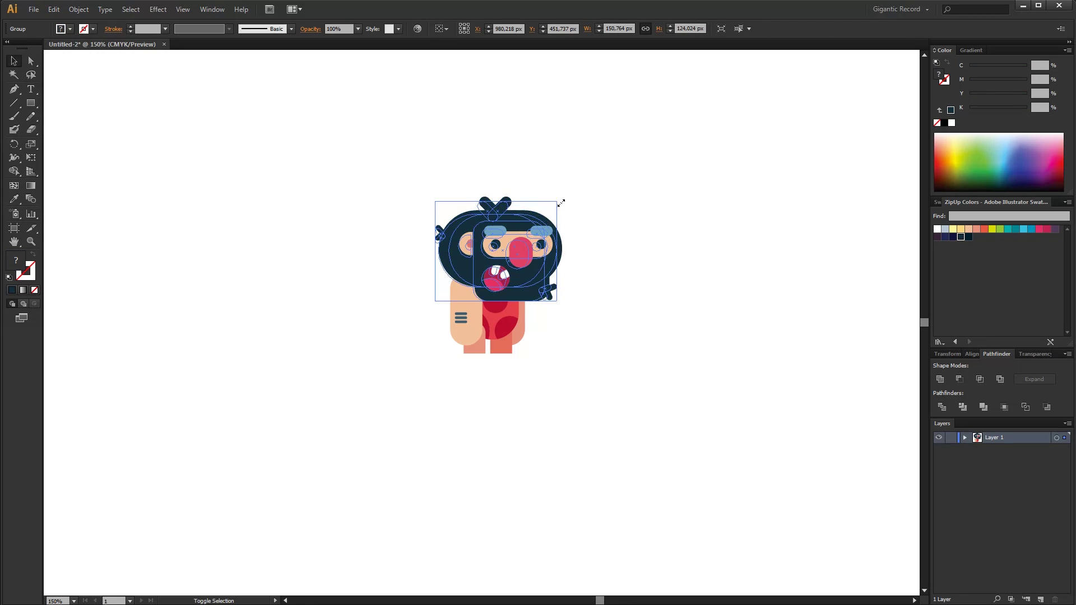
pyautogui.click(615, 287)
# Step: Draw a rounded rectangle about 126 by 13 px below the character and fill it with the light grey-blue swatch
pyautogui.moveTo(32, 103); pyautogui.dragTo(73, 113)
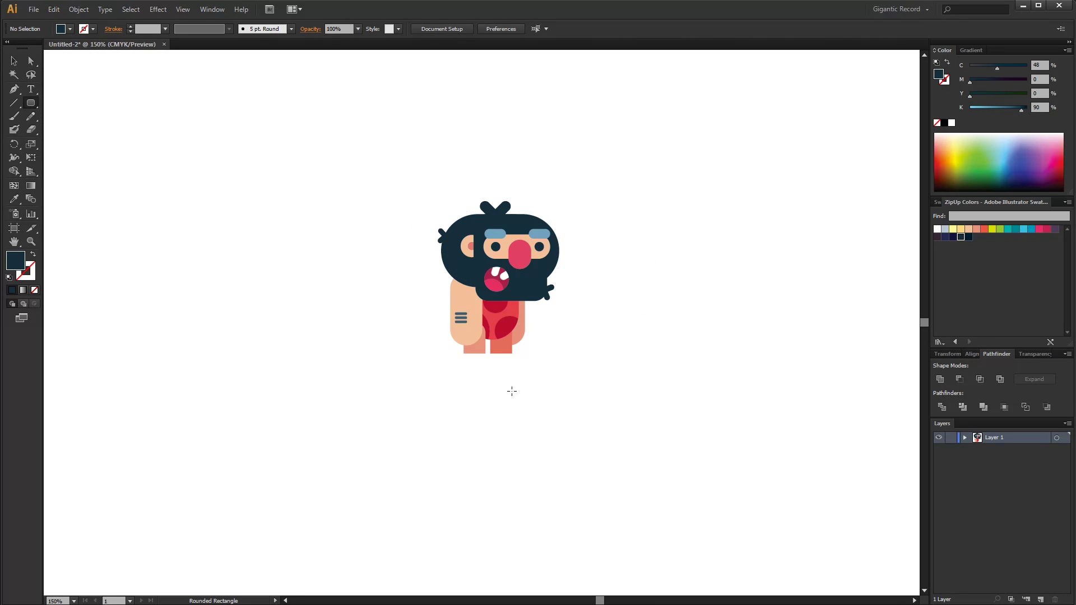
pyautogui.moveTo(574, 398); pyautogui.dragTo(544, 356)
pyautogui.click(945, 229)
pyautogui.click(14, 61)
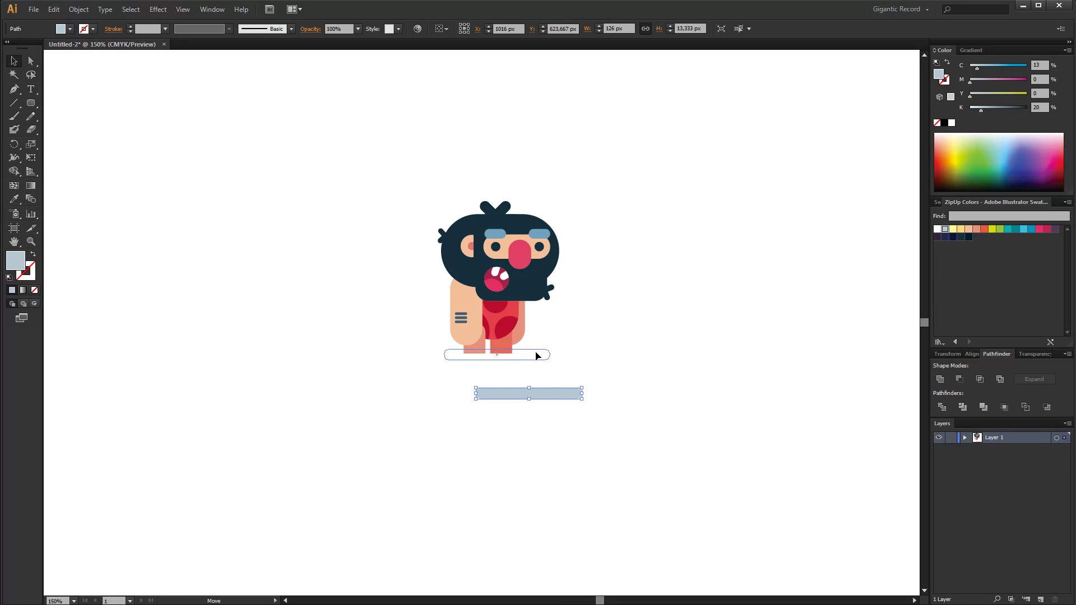
# Step: Place the rounded bar under the feet, send it to the back and lighten its fill to 8% cyan and 4% black
pyautogui.rightClick(536, 355)
pyautogui.click(687, 551)
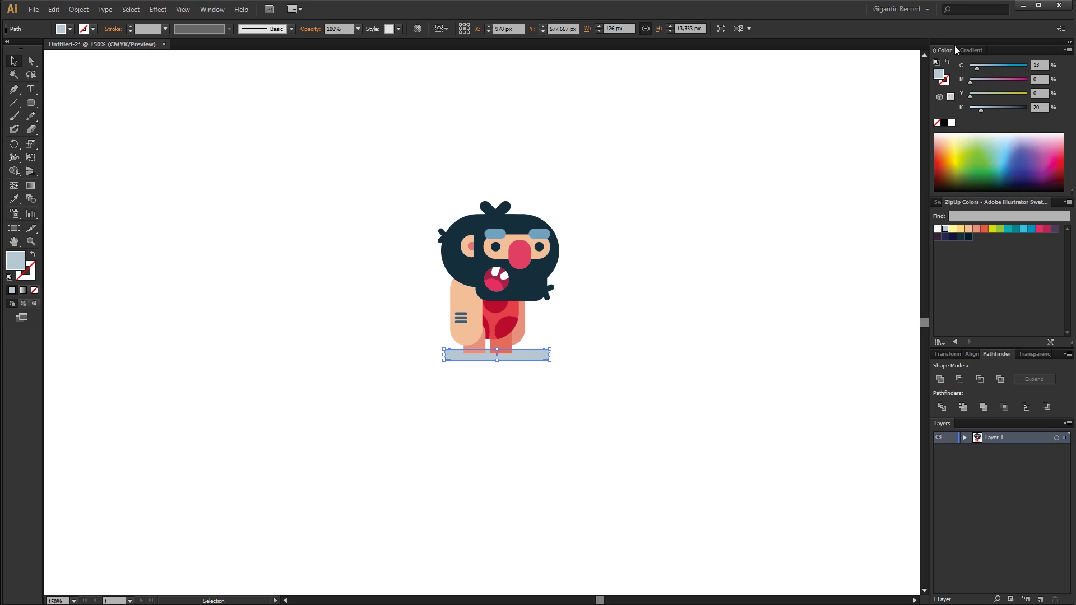
pyautogui.click(972, 110)
pyautogui.click(633, 260)
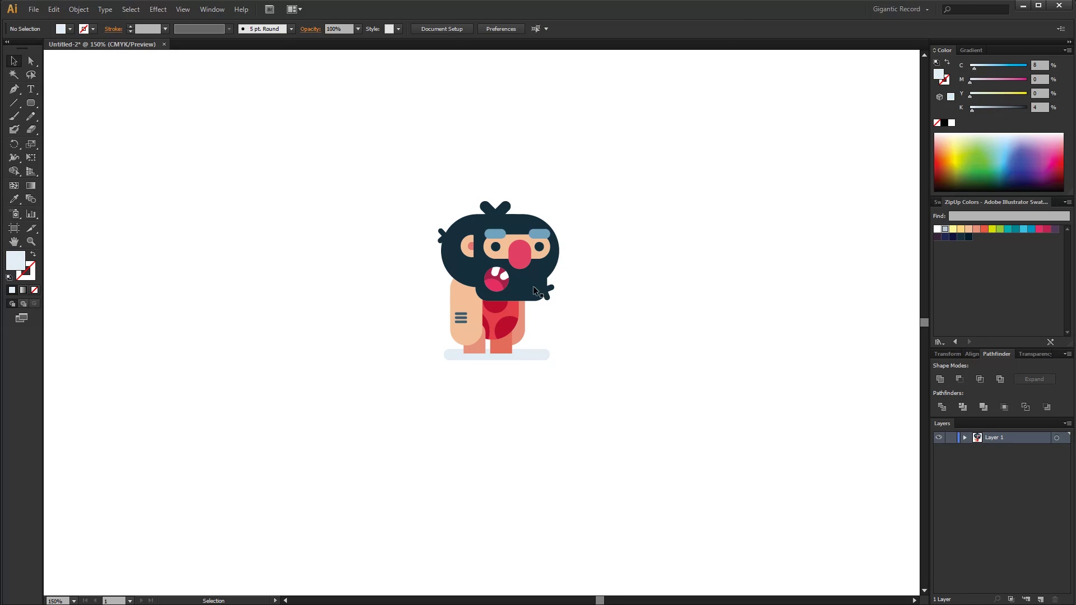
# Step: Inside the head group, shorten the beard shape slightly from its lower edge and raise the small tuft at its corner to match
pyautogui.doubleClick(526, 282)
pyautogui.click(527, 287)
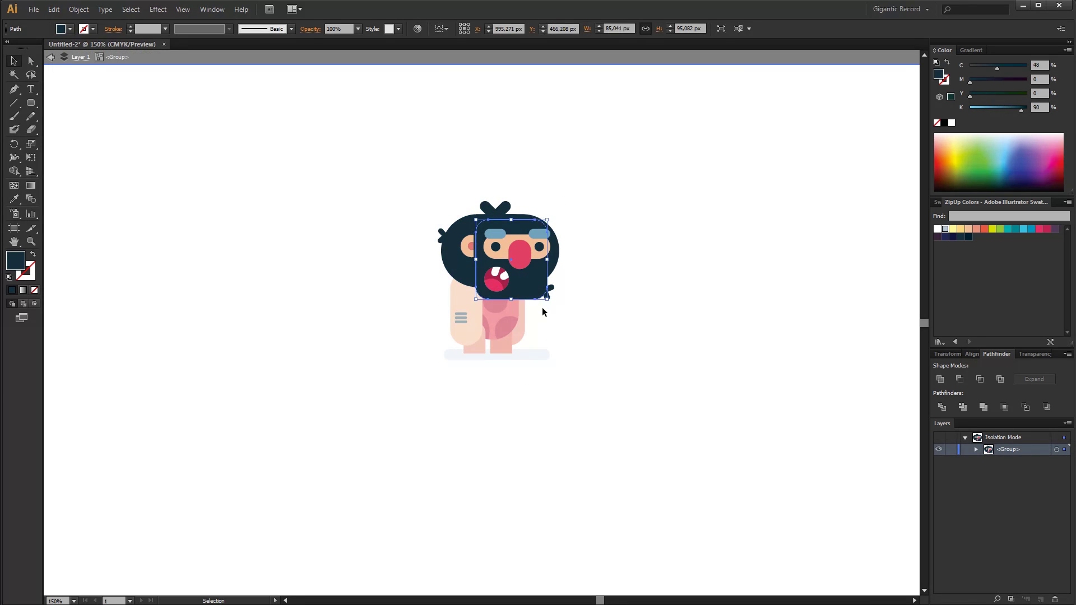
pyautogui.click(549, 294)
pyautogui.click(561, 313)
# Step: Raise the whole mouth with its teeth and tongue slightly within the head group, and lower the head a little on the body
pyautogui.click(494, 285)
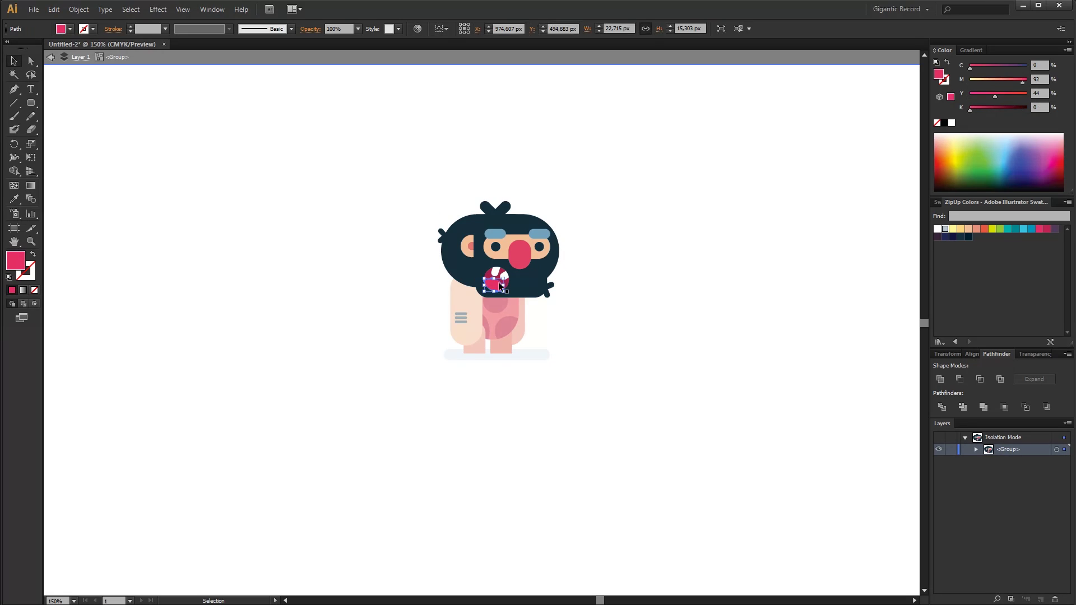
pyautogui.click(480, 303)
pyautogui.click(500, 281)
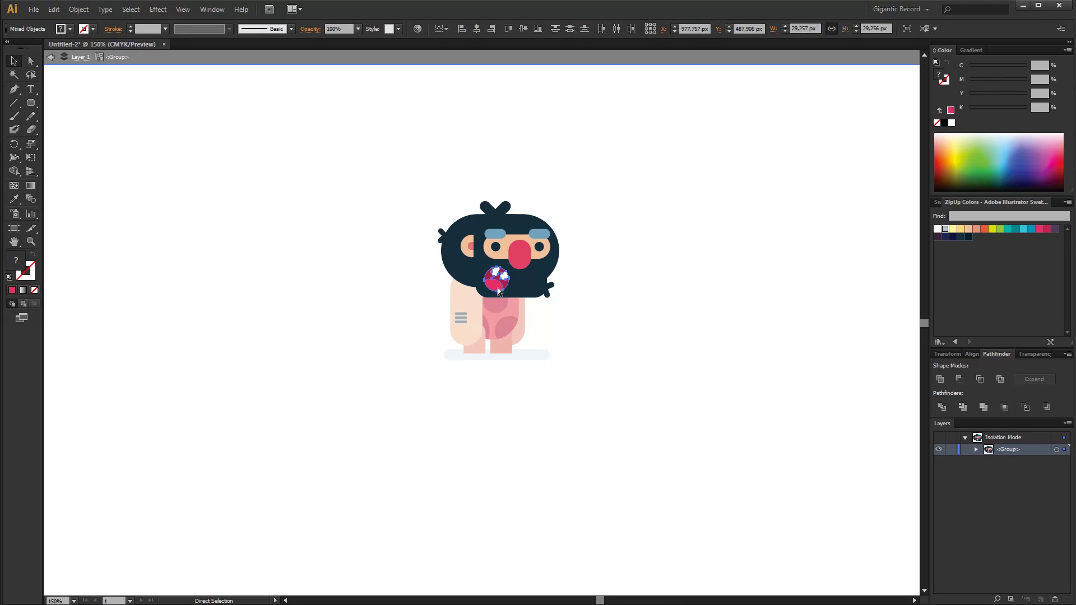
pyautogui.doubleClick(652, 333)
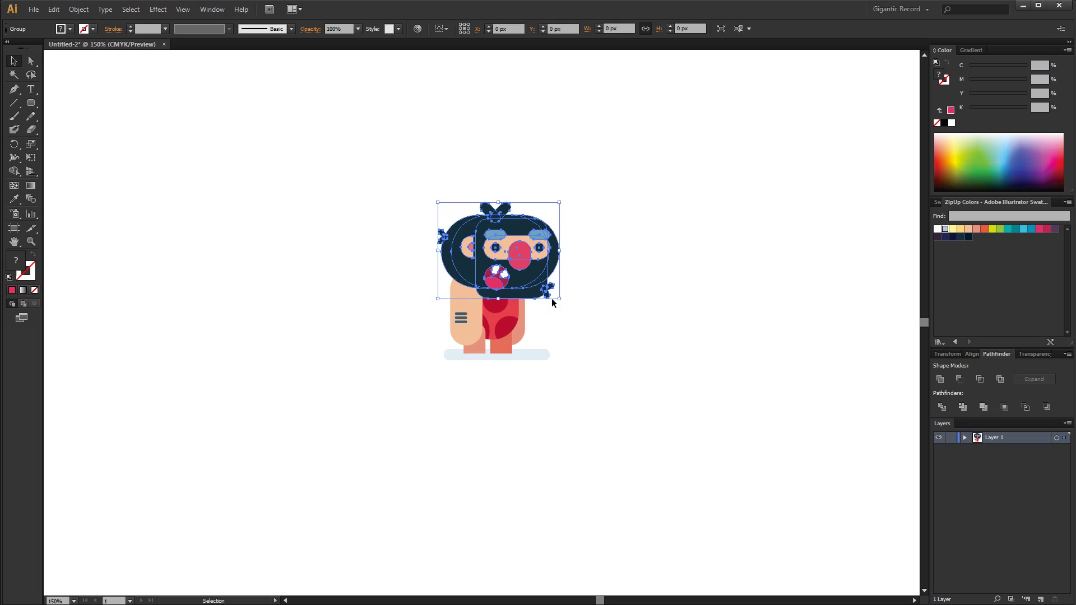
pyautogui.click(627, 329)
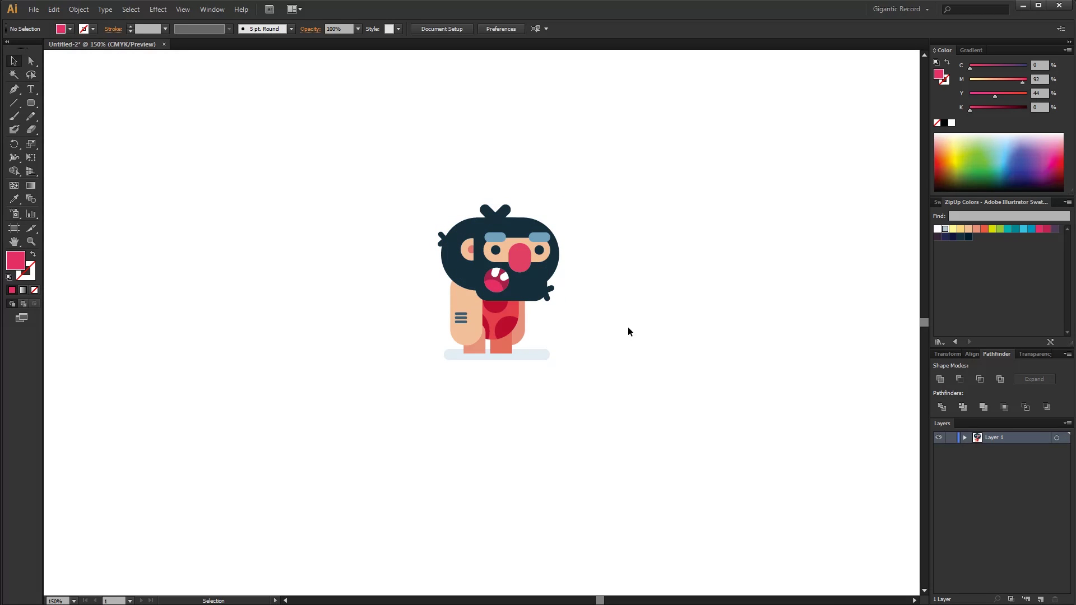